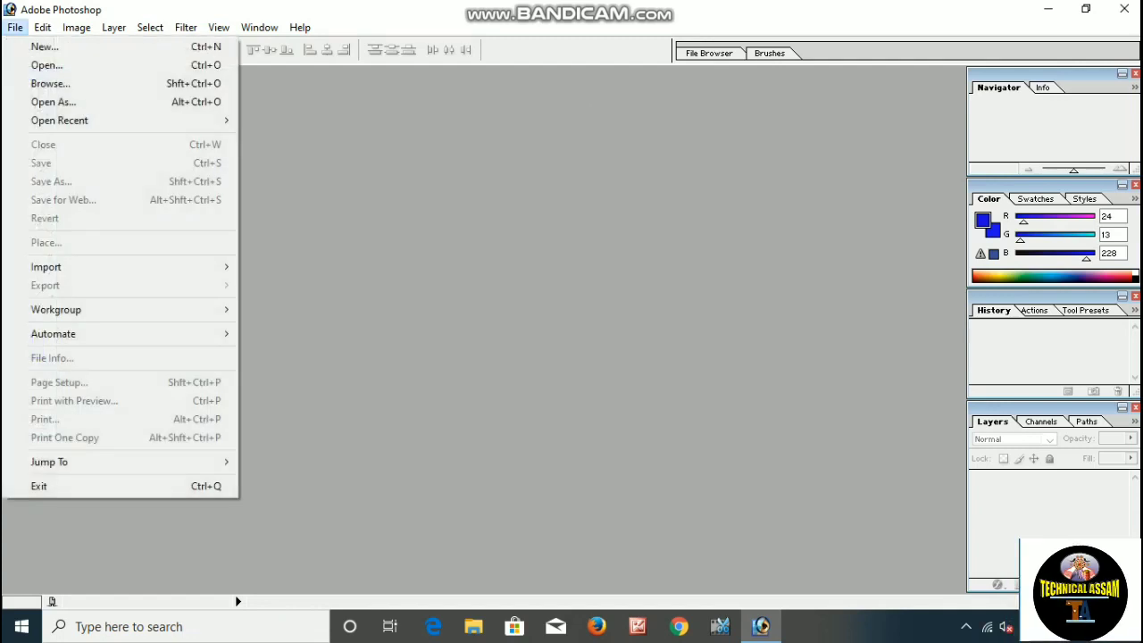
- Open the portrait photo IMG_20190926_093656.jpg from the photoshop..pic folder
key("Down")
key("Down")
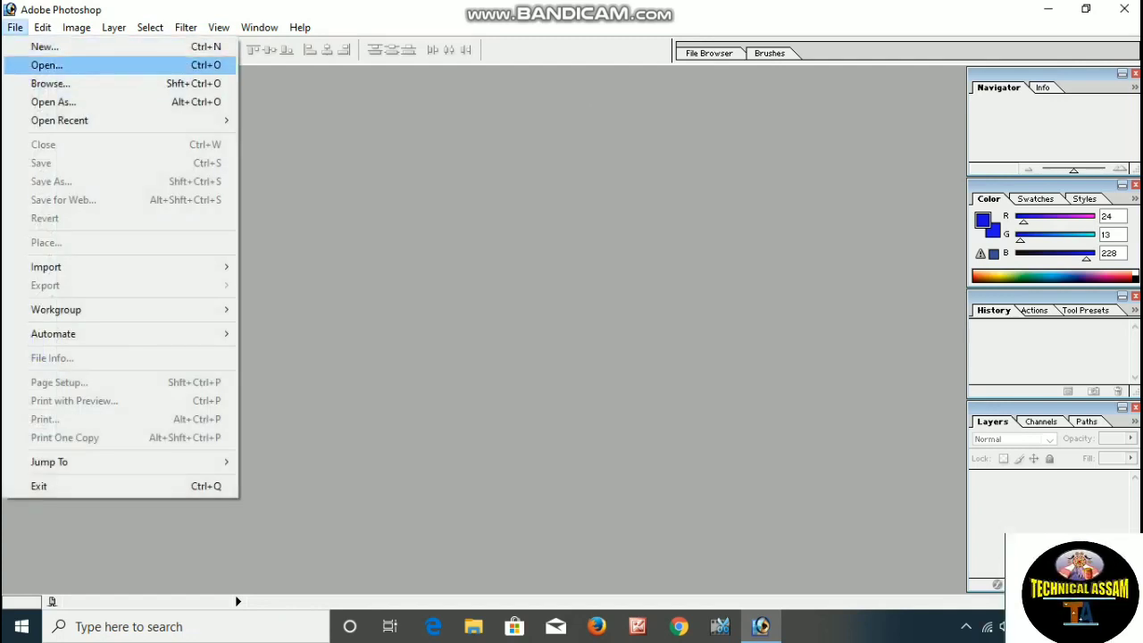
key("Return")
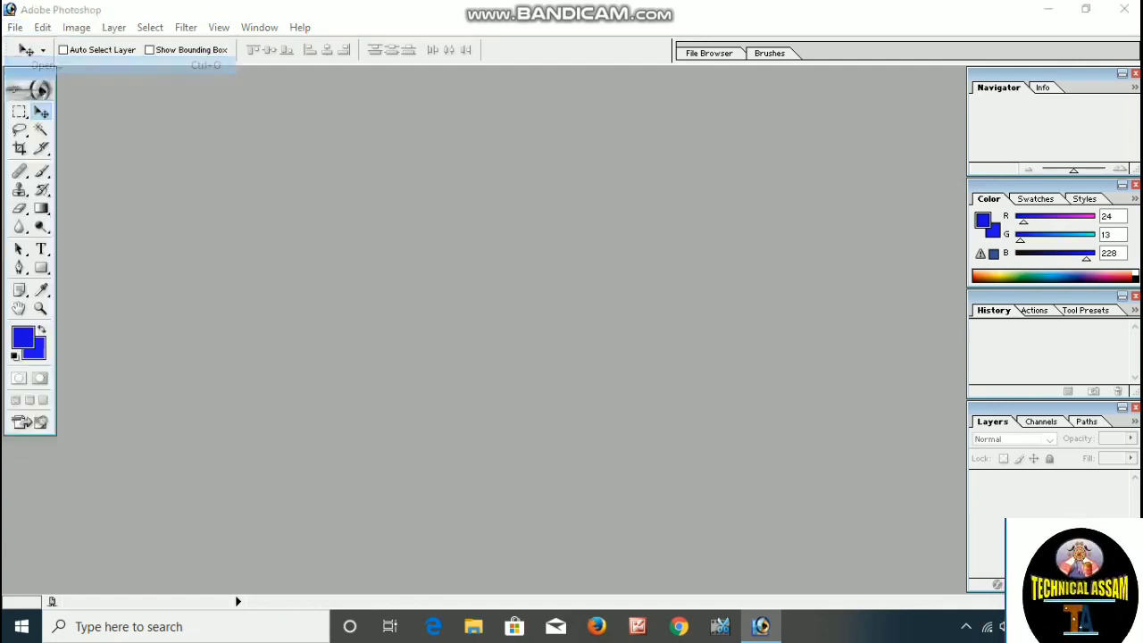
scroll(500, 286, "down", 2)
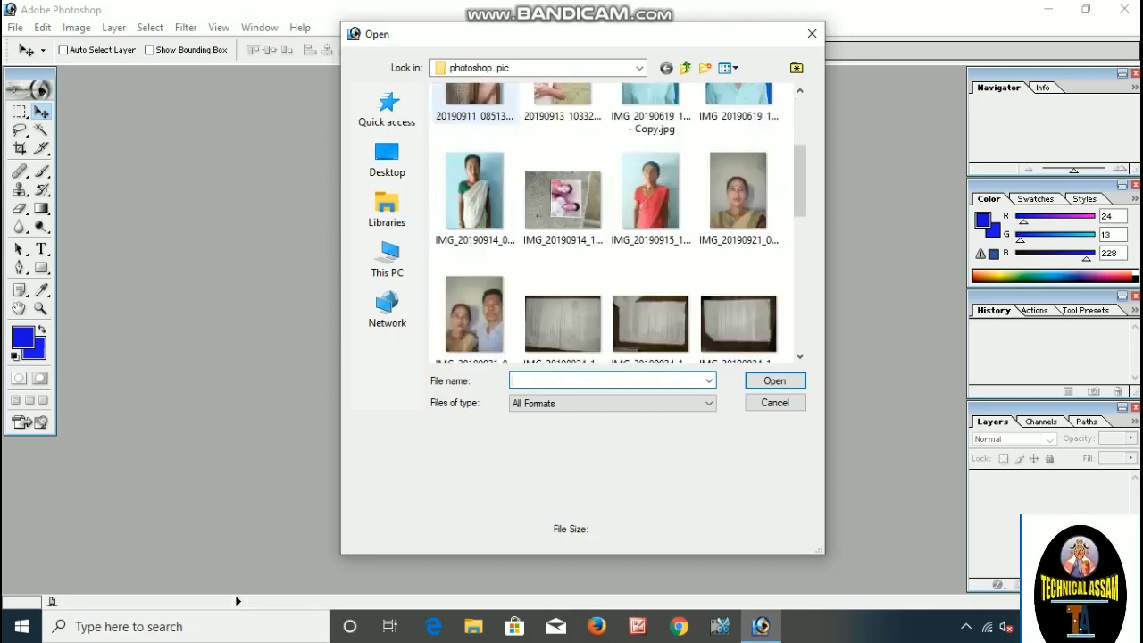
scroll(500, 286, "down", 2)
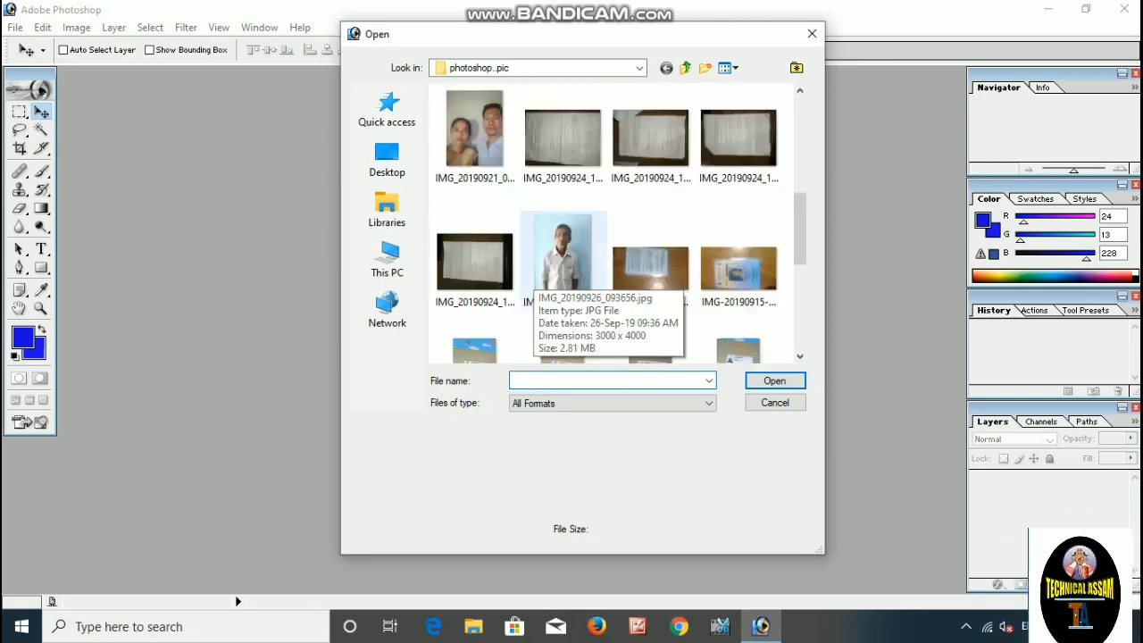
left_click(563, 263)
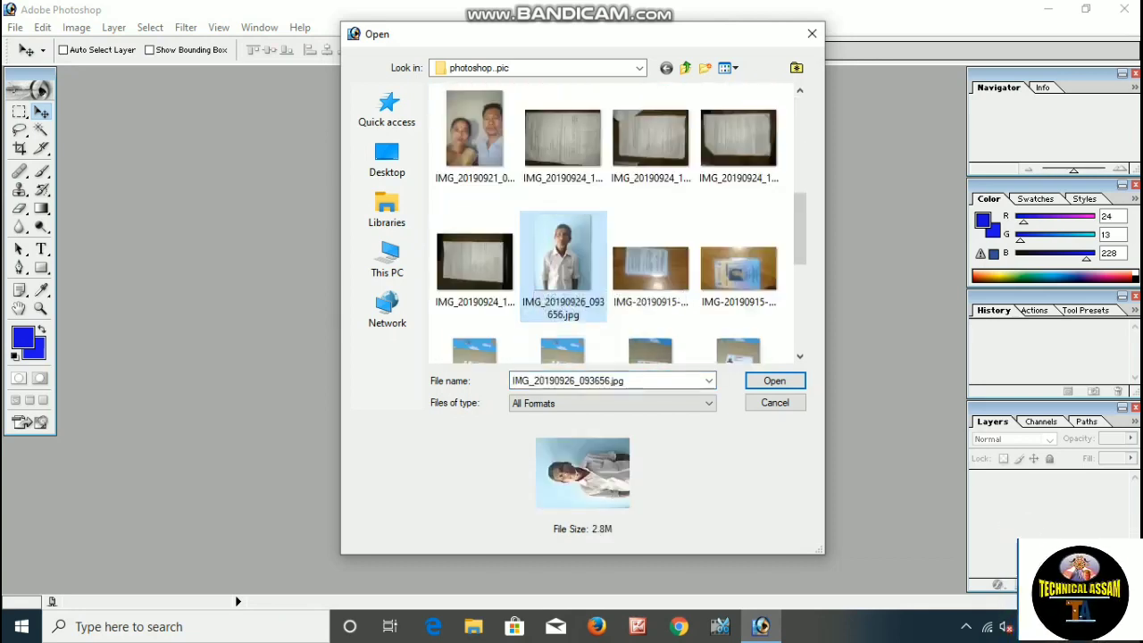
left_click(774, 380)
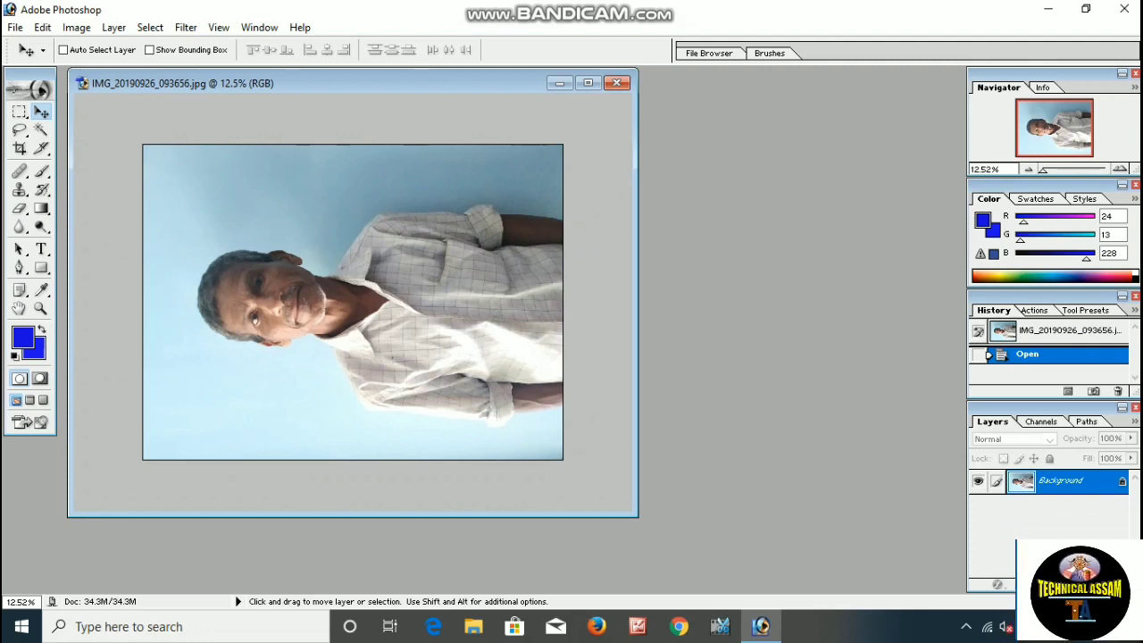
- Rotate the photo's canvas 90° clockwise so the man stands upright
key("alt+i")
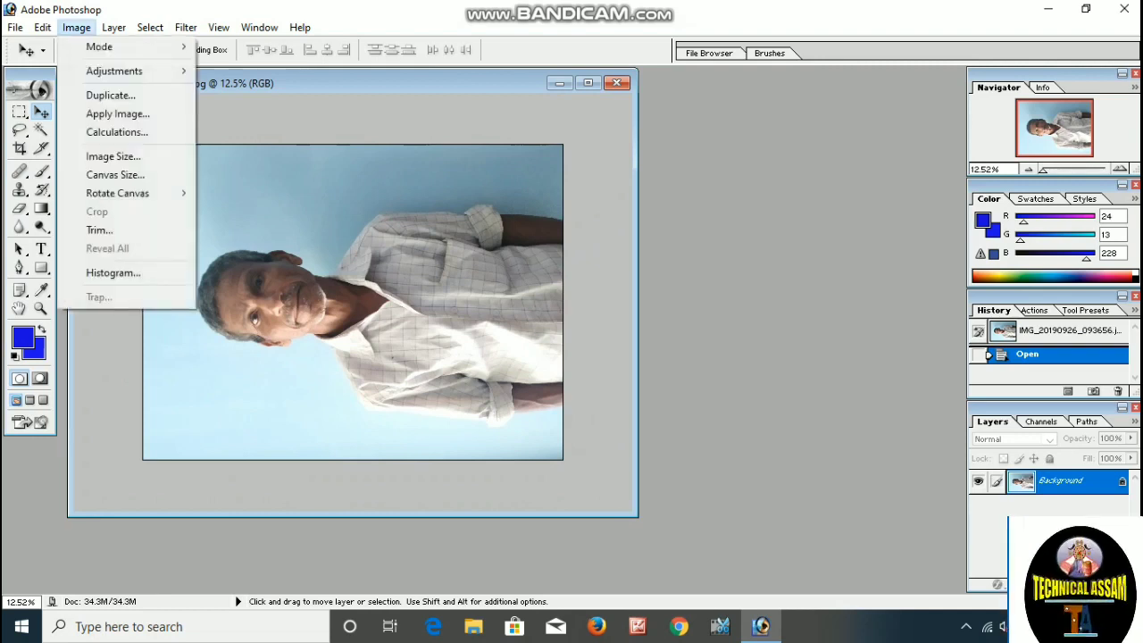
mouse_move(117, 193)
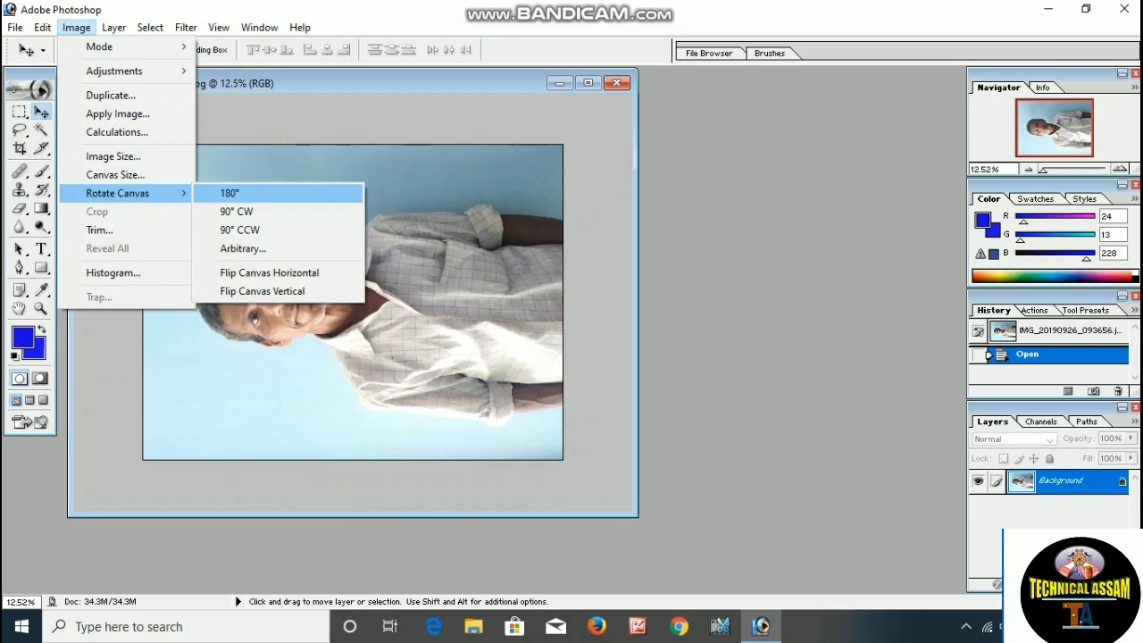
left_click(237, 210)
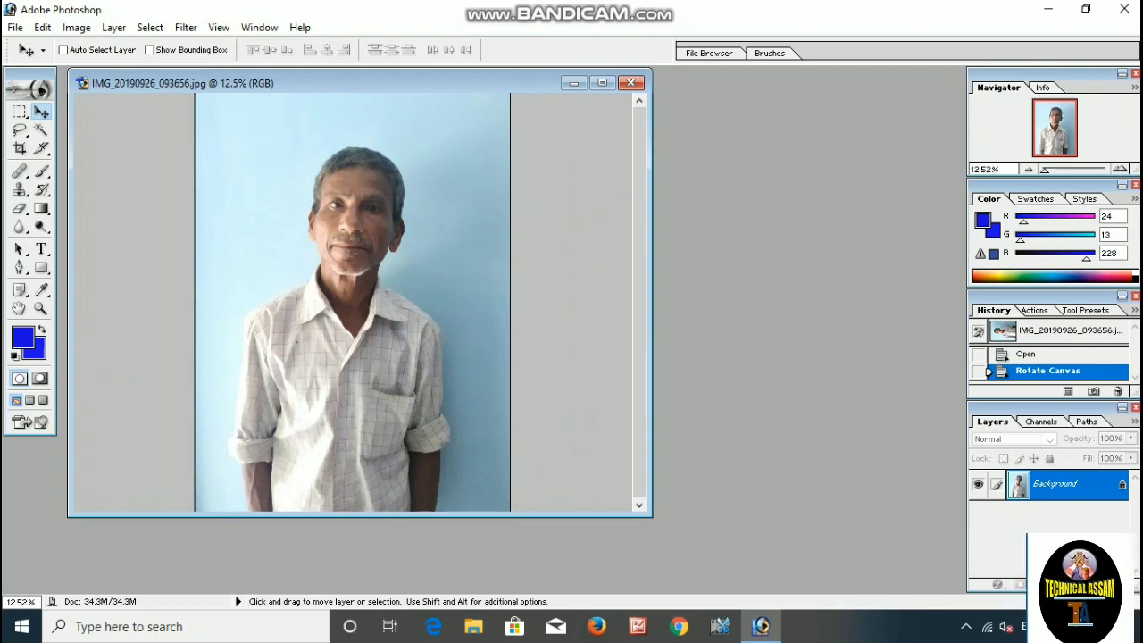
- Crop the portrait from above the head down to the rolled sleeves, at 3 cm by 3.5 cm and 125 pixels/cm
left_click(20, 148)
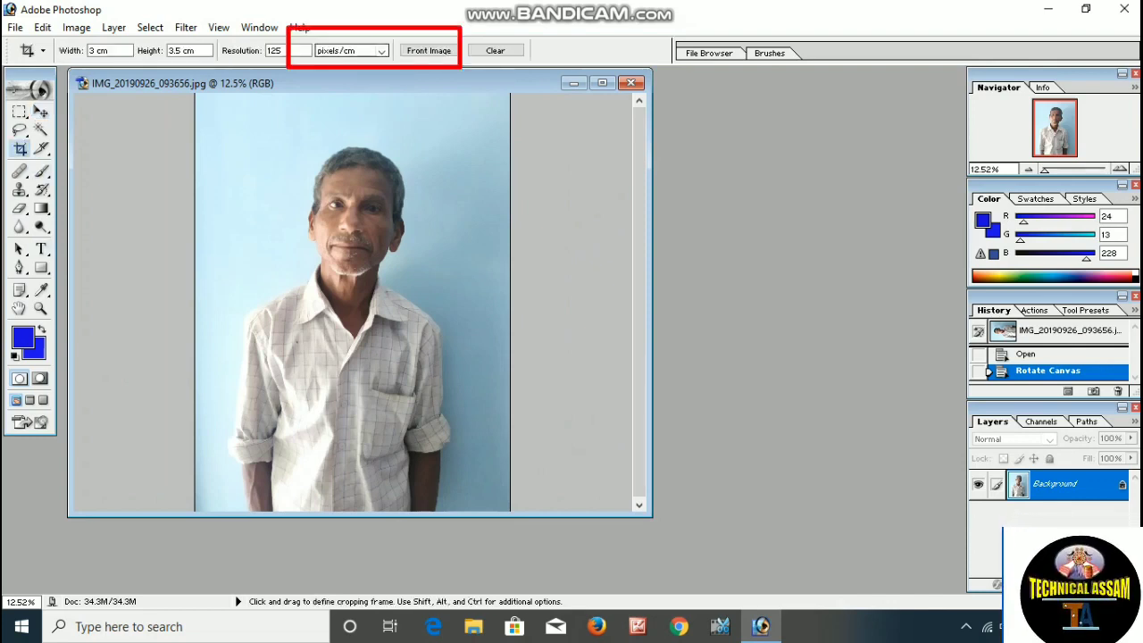
left_click(381, 51)
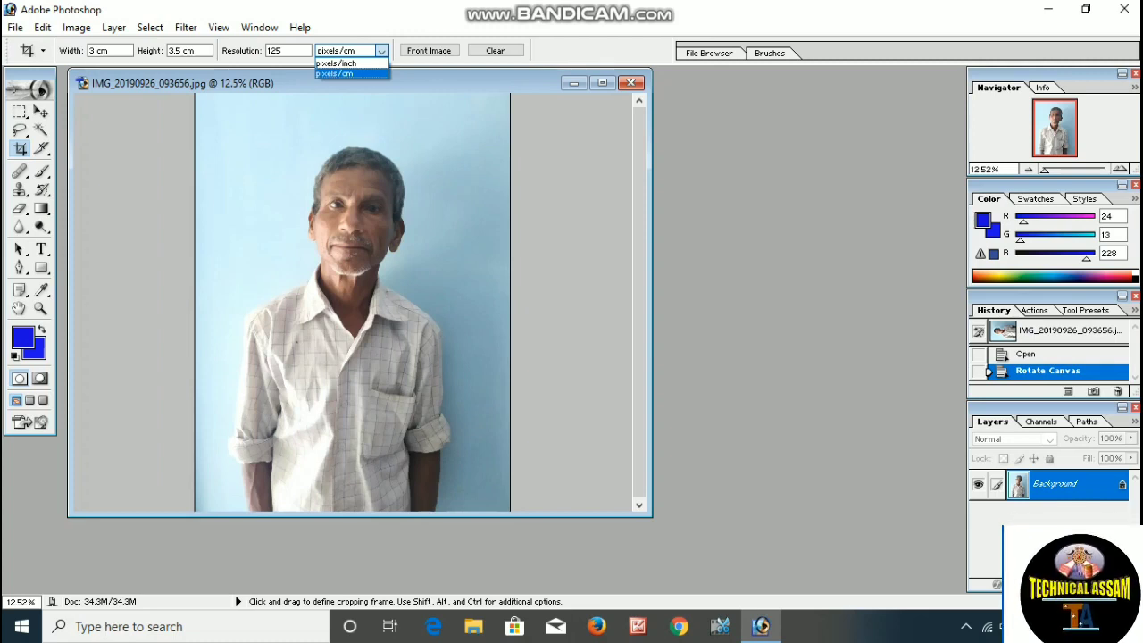
left_click(349, 73)
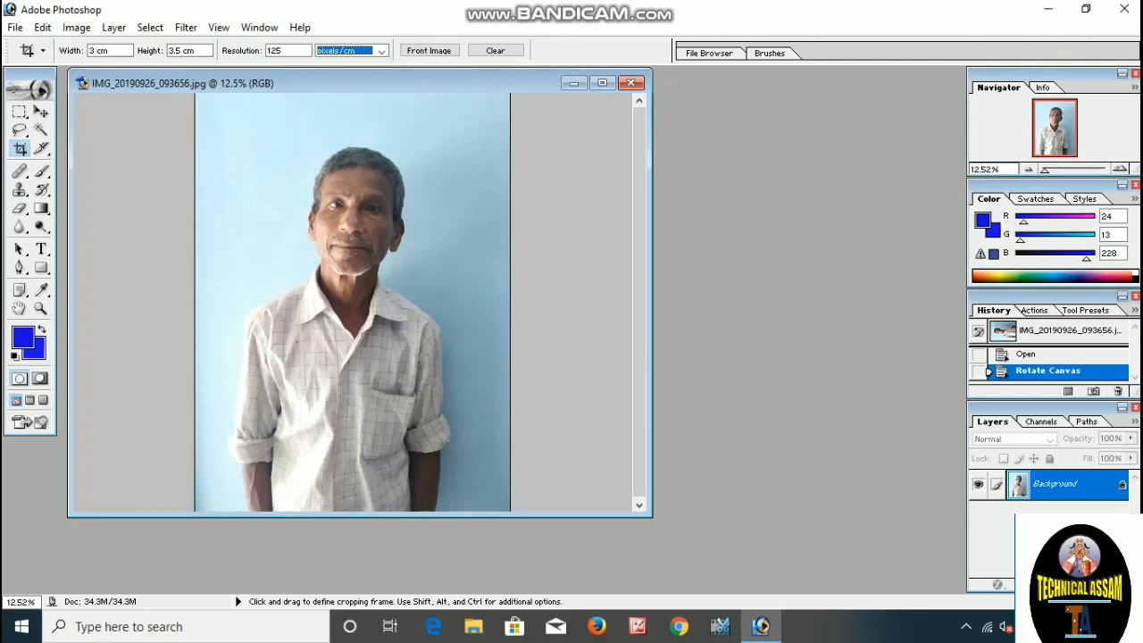
left_click(94, 50)
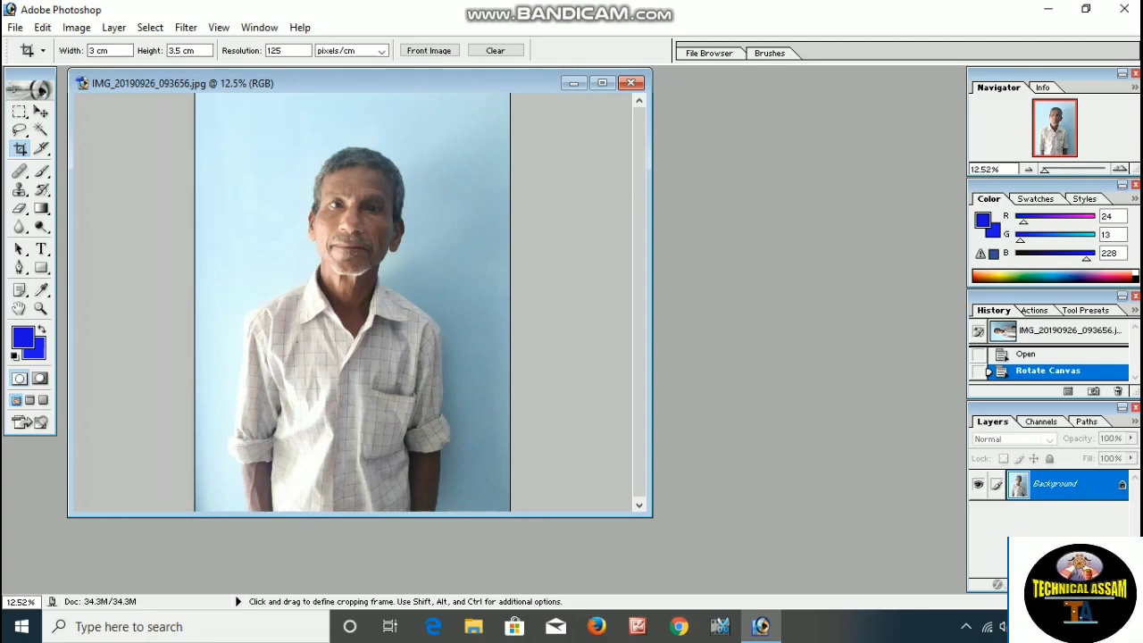
key("Tab")
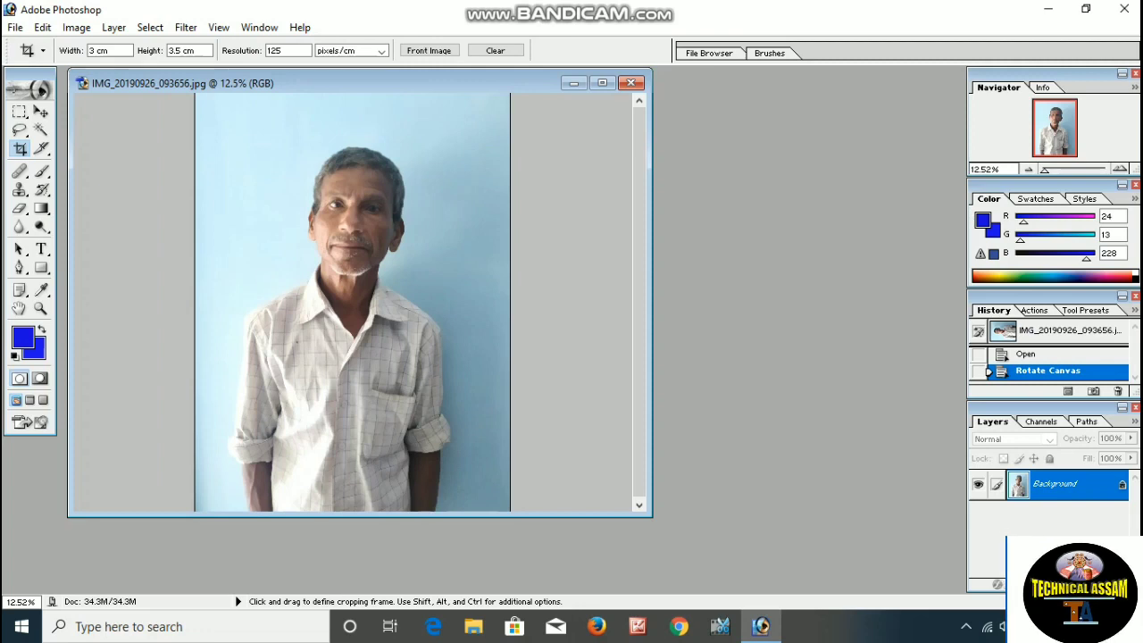
left_click_drag(205, 114, 495, 450)
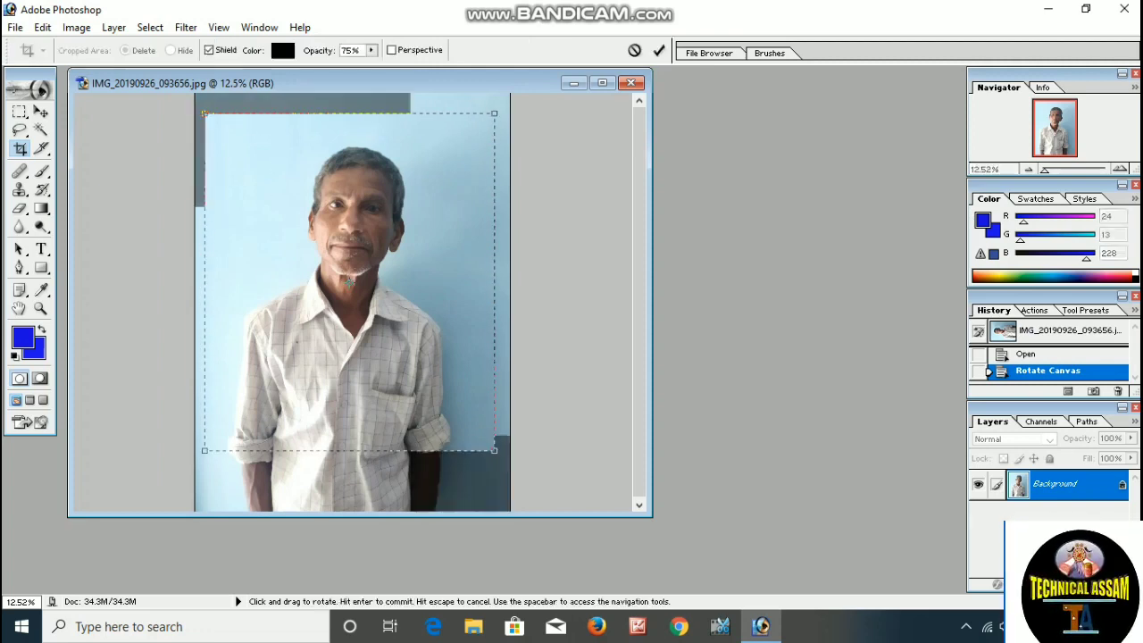
key("Return")
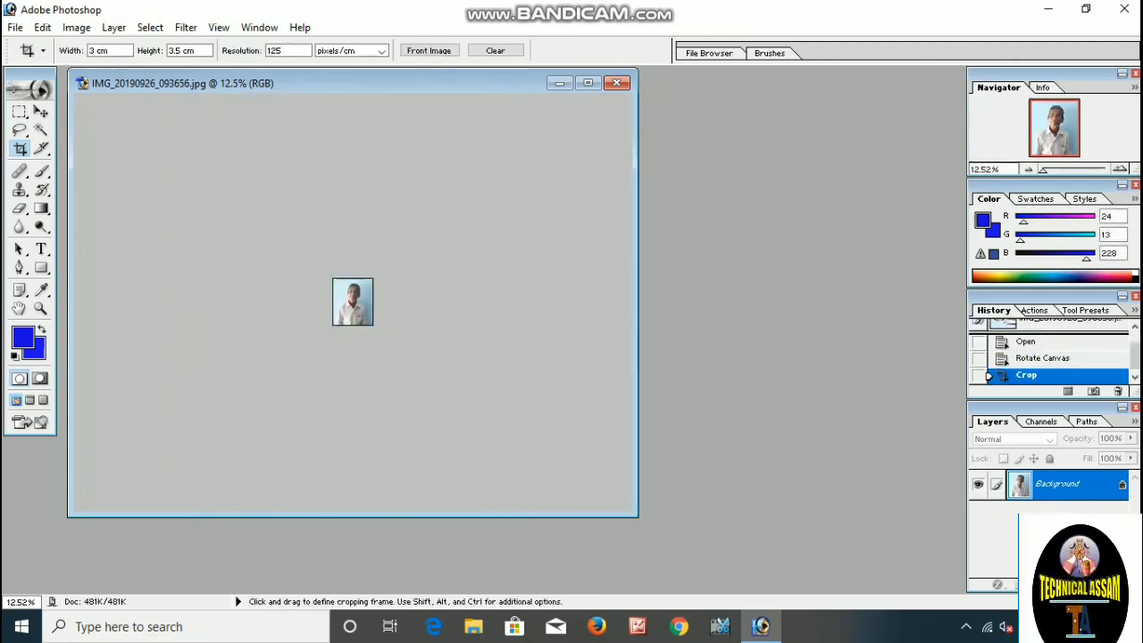
- Set the foreground colour to a bright blue, RGB 27, 17, 235
scroll(353, 302, "up", 16)
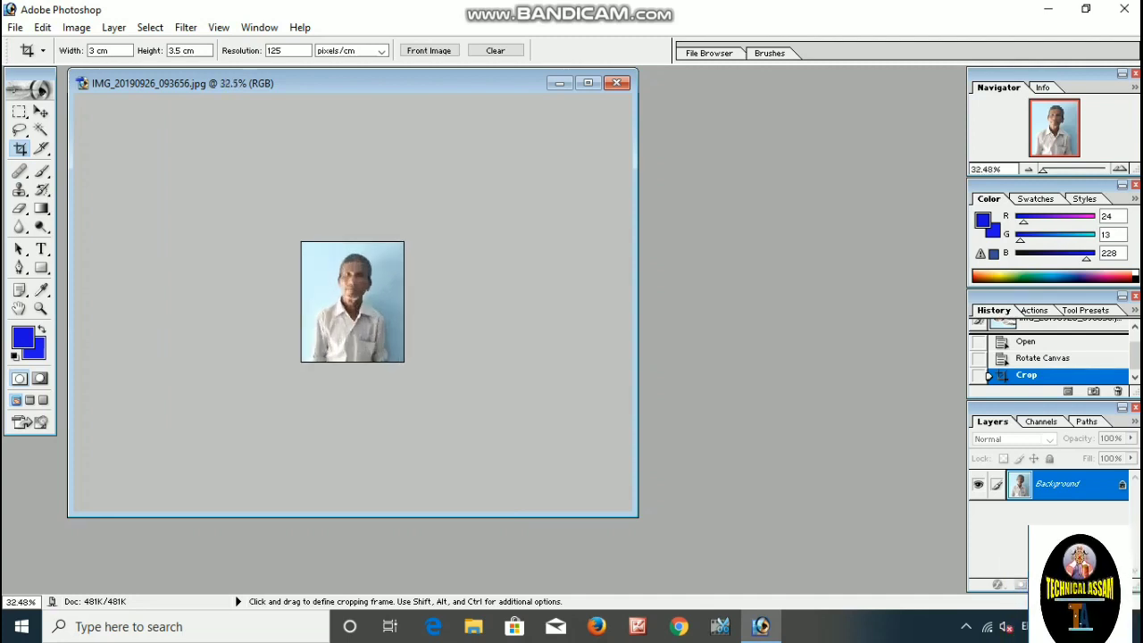
left_click_drag(1049, 169, 1068, 168)
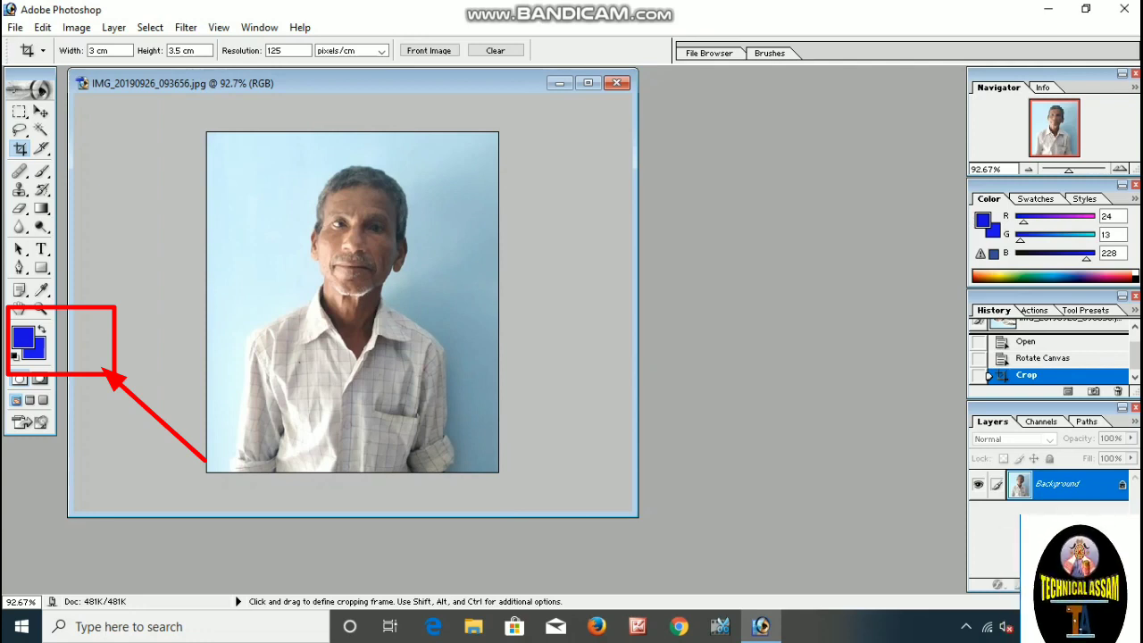
left_click(23, 337)
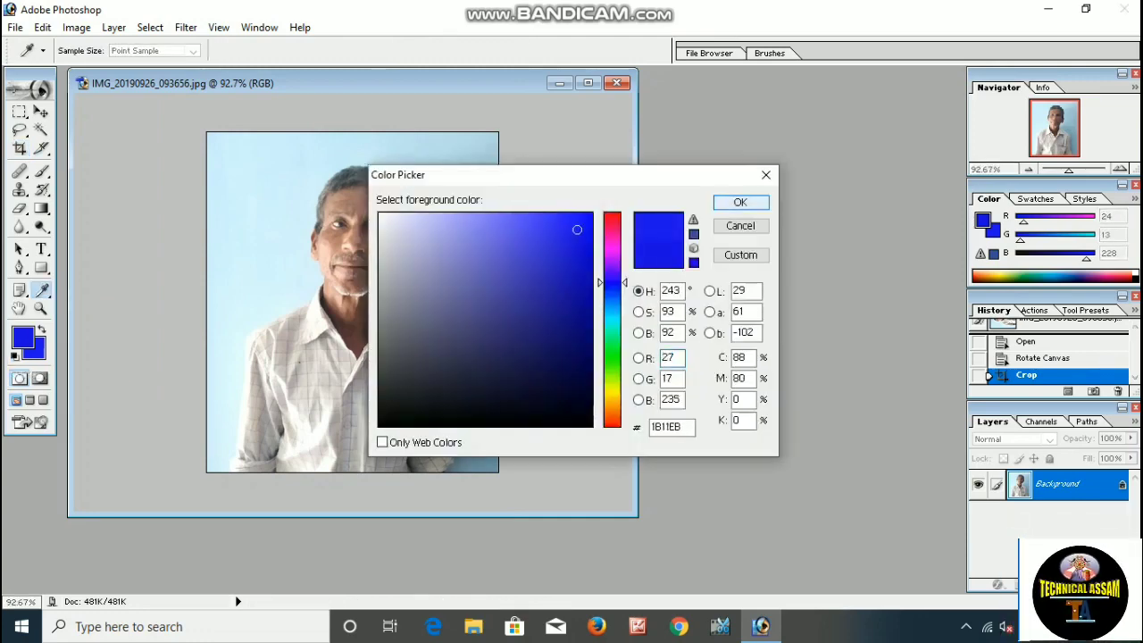
key("Return")
key("c")
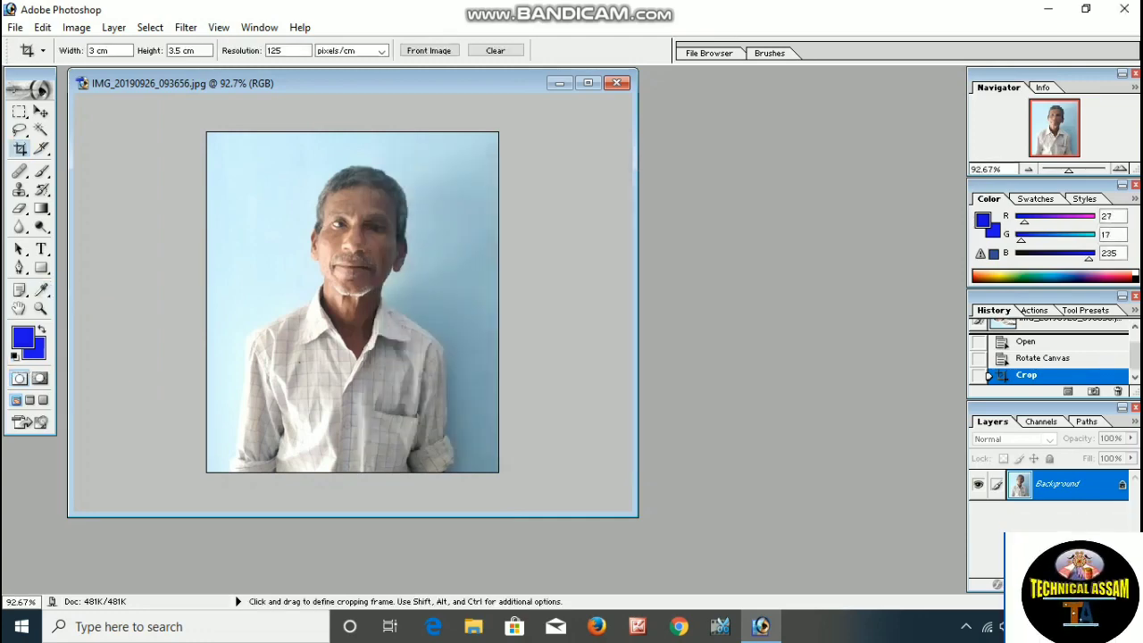
- Set the background colour to blue 2118E0
left_click(37, 352)
left_click_drag(576, 226, 568, 238)
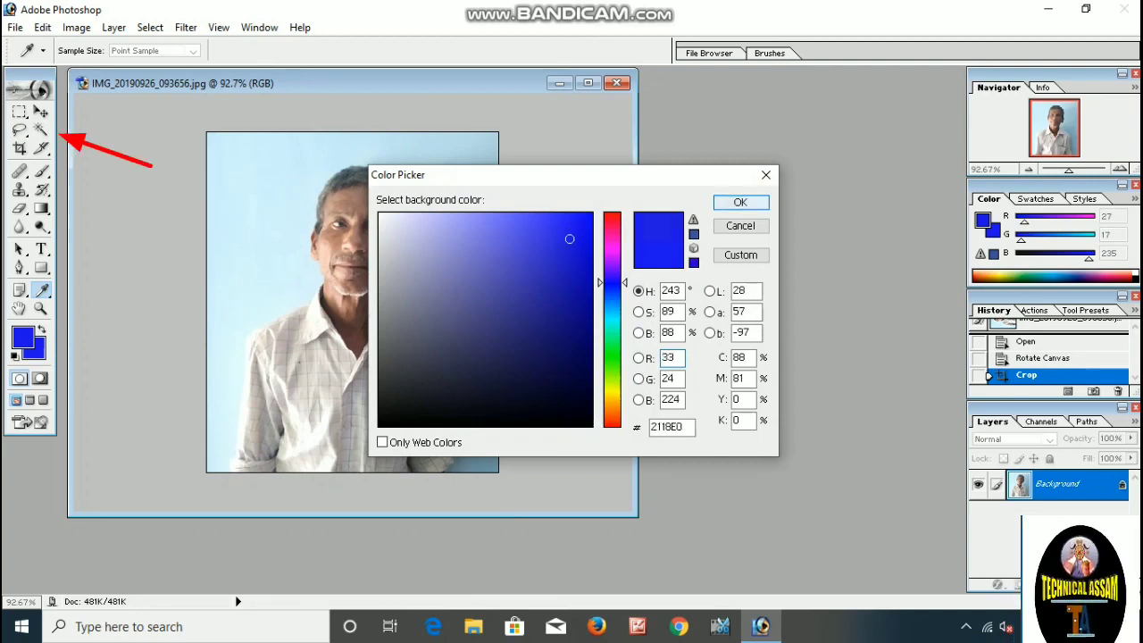
left_click(740, 201)
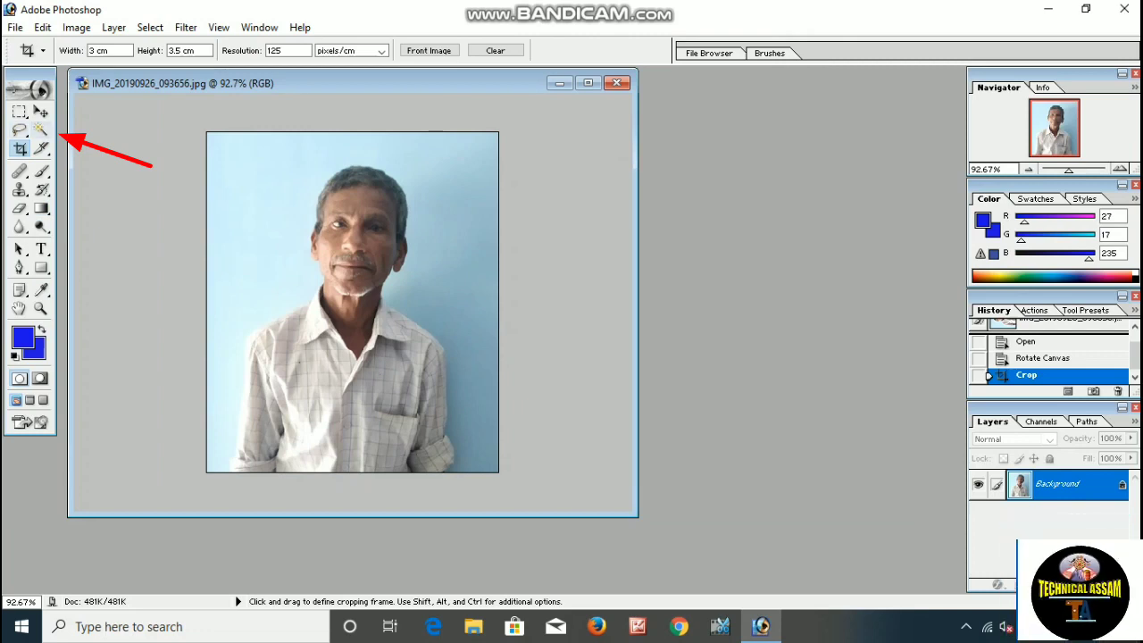
- Select the light wall to the left of the man with the Magic Wand at tolerance 32 and clear it to the background colour
left_click(40, 129)
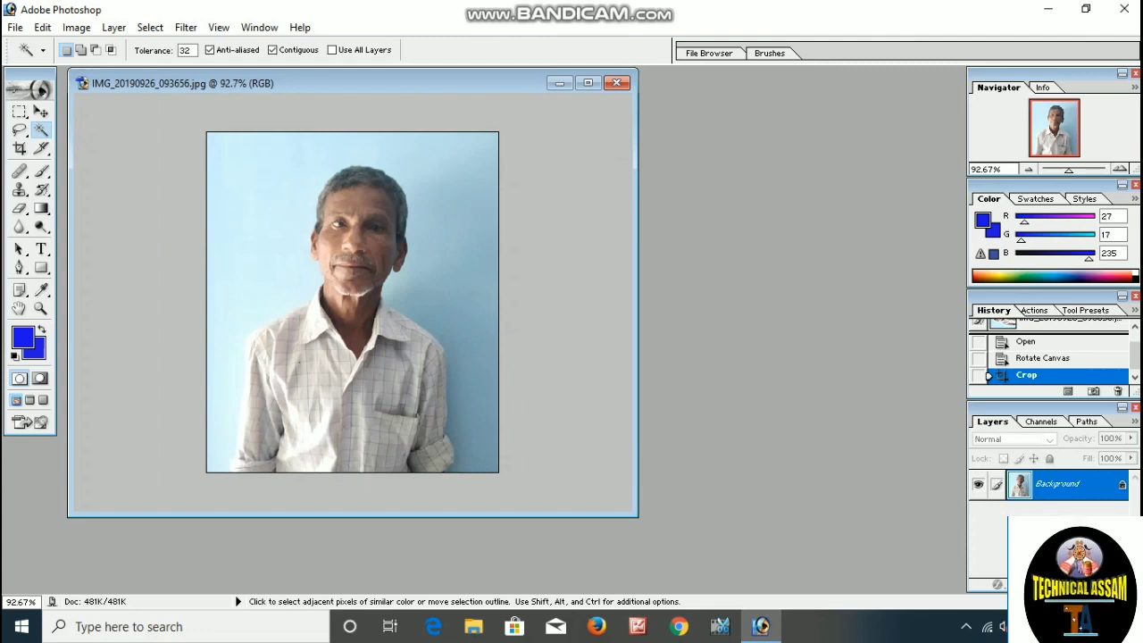
left_click(264, 206)
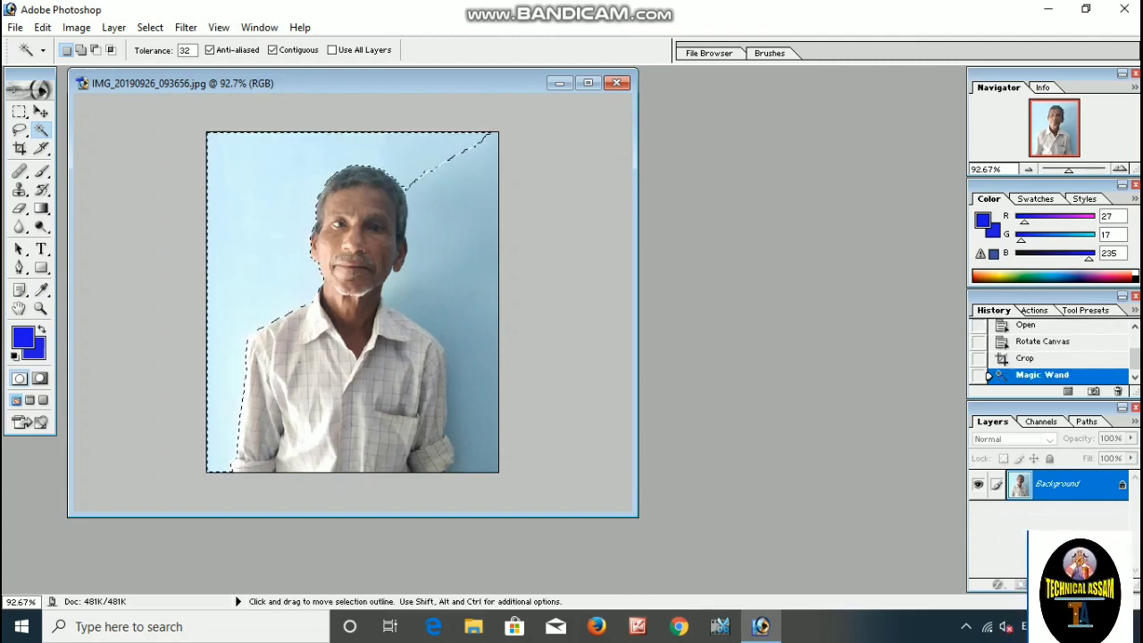
key("Delete")
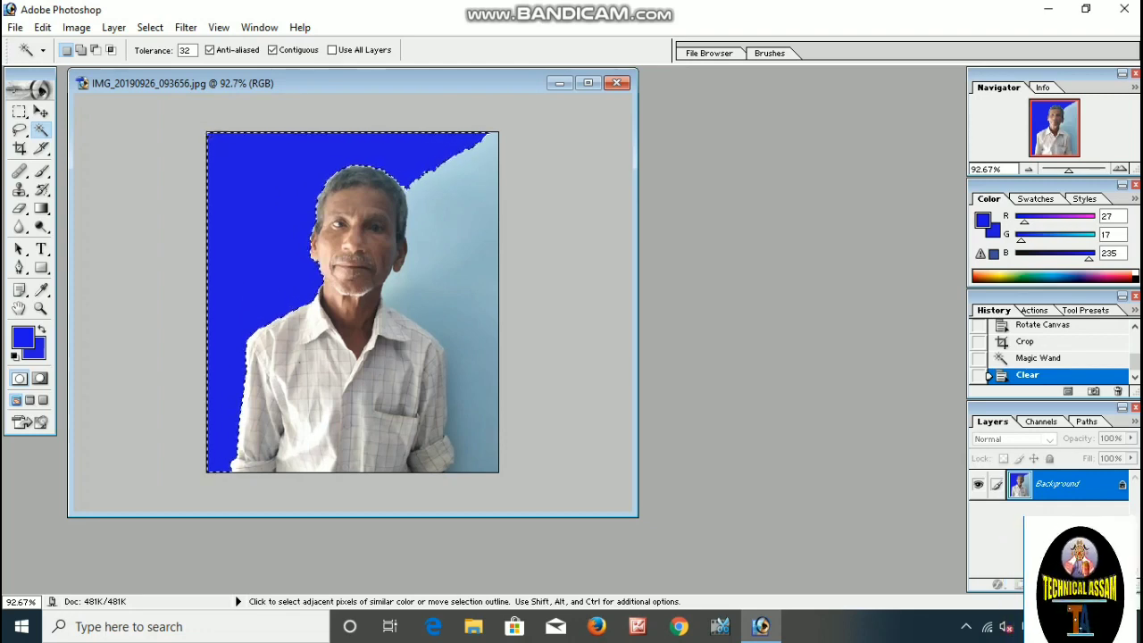
- Select the wall area to the right of the man's head and shoulder with the Magic Wand and clear it to blue
left_click(451, 250)
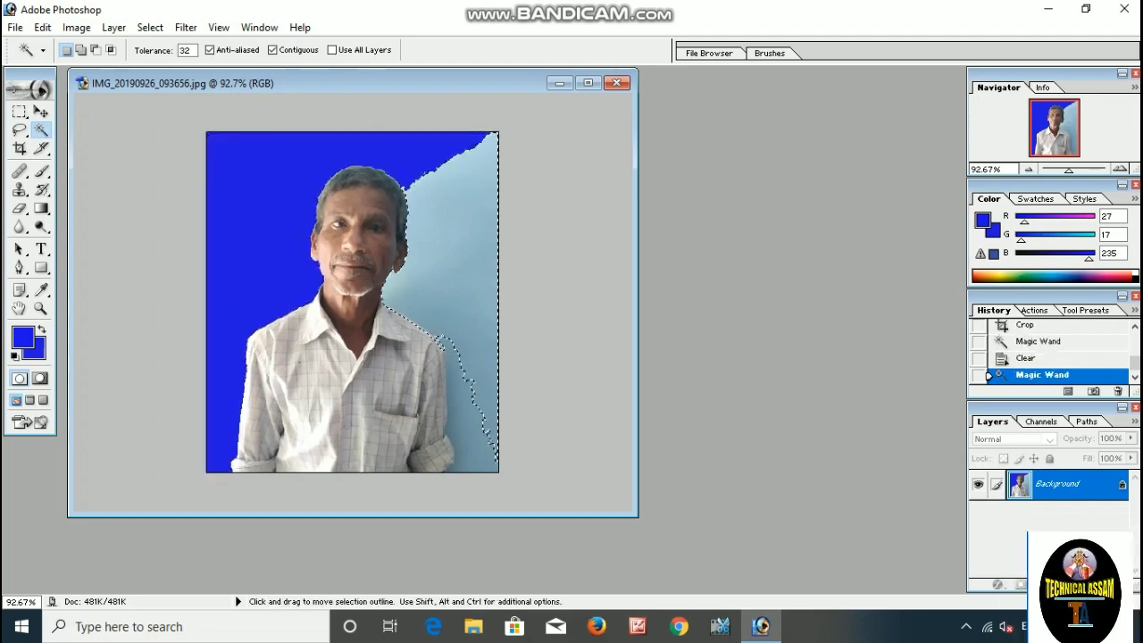
left_click(451, 250)
left_click(451, 250)
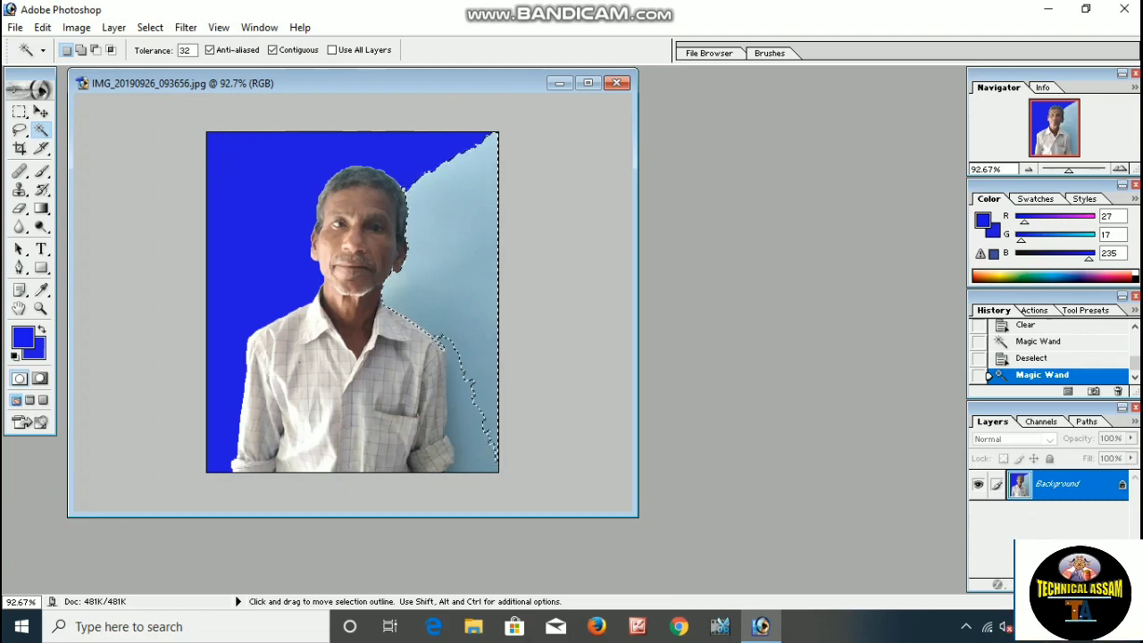
key("Delete")
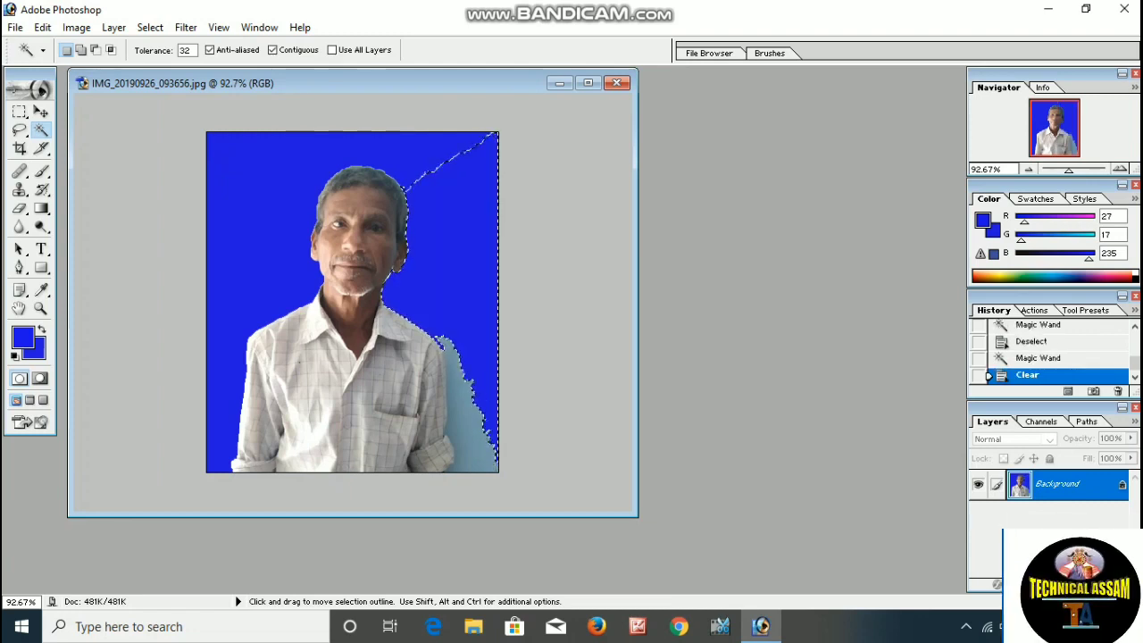
- Clear the remaining wall patch beside the man's right-hand sleeve and the surrounding background to blue, and remove the selection
left_click(467, 420)
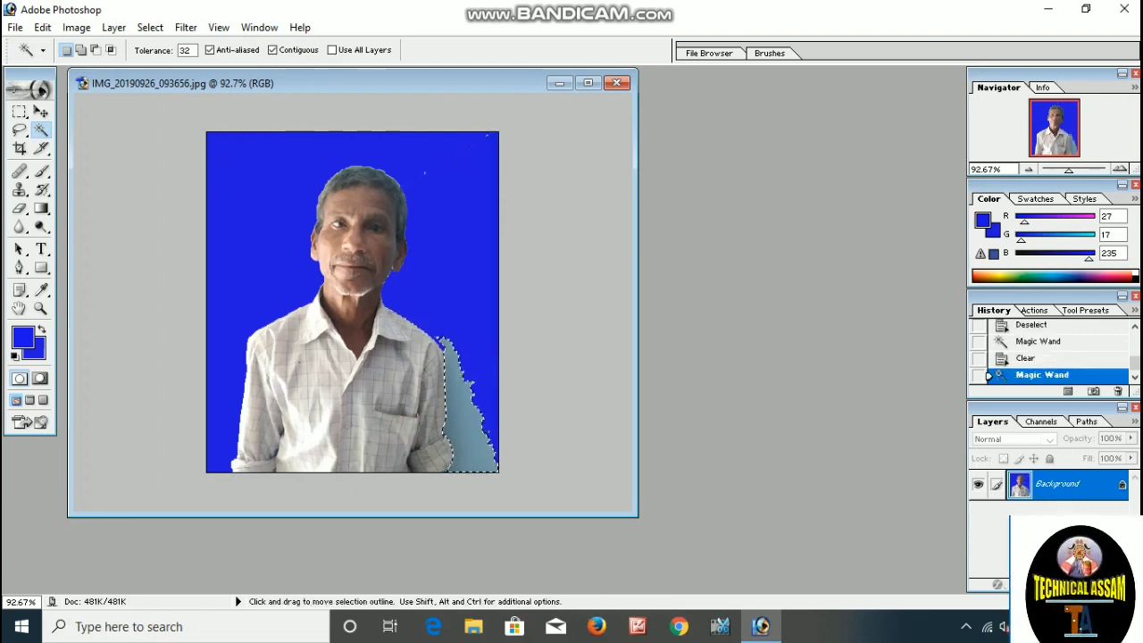
key("Delete")
left_click(472, 402)
left_click(471, 402)
key("Delete")
key("Delete")
key("Delete")
key("Delete")
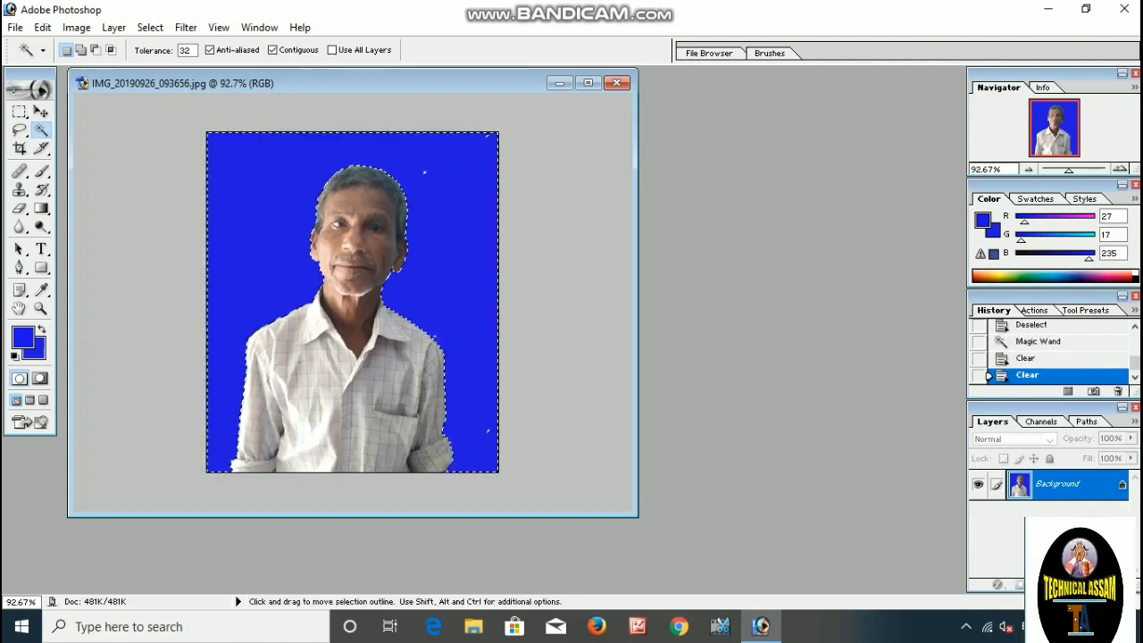
key("ctrl+d")
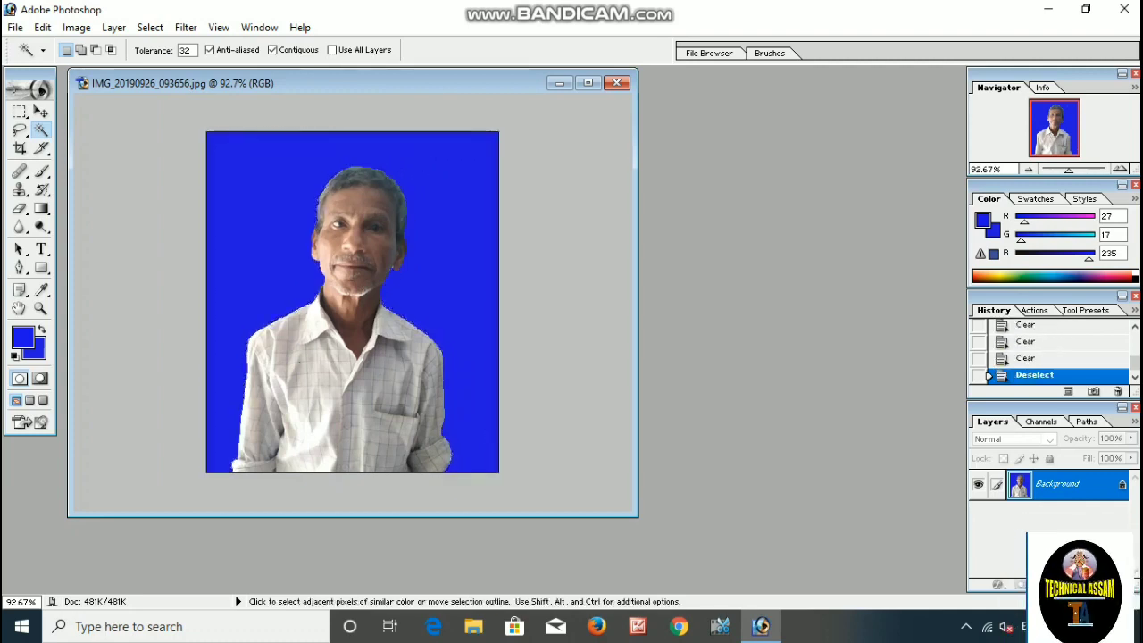
left_click(471, 402)
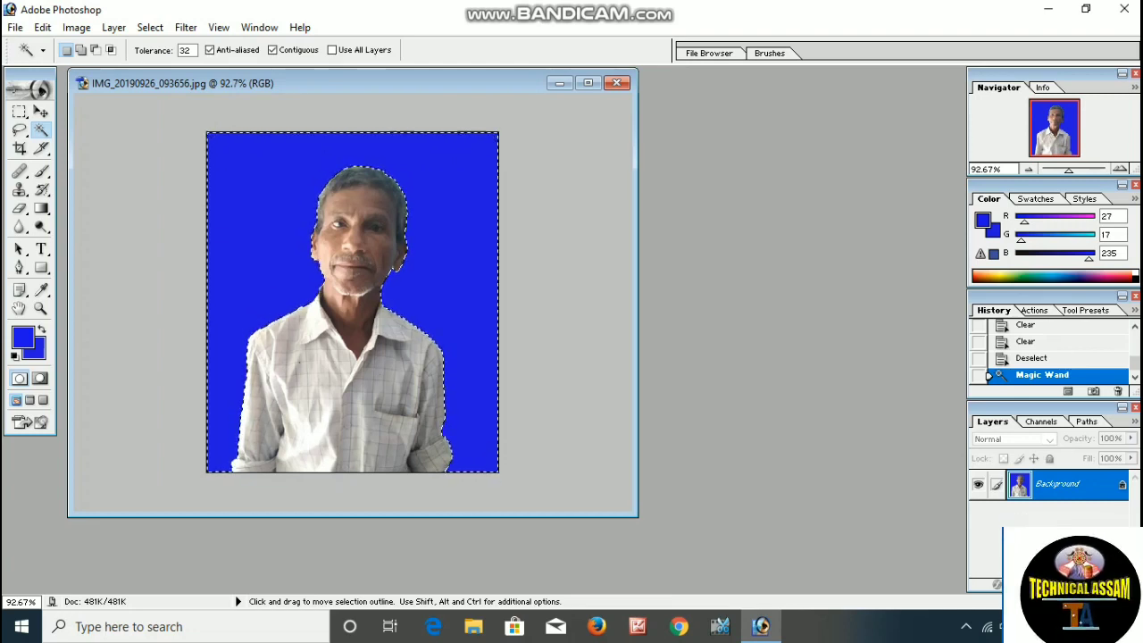
key("ctrl+d")
left_click(424, 171)
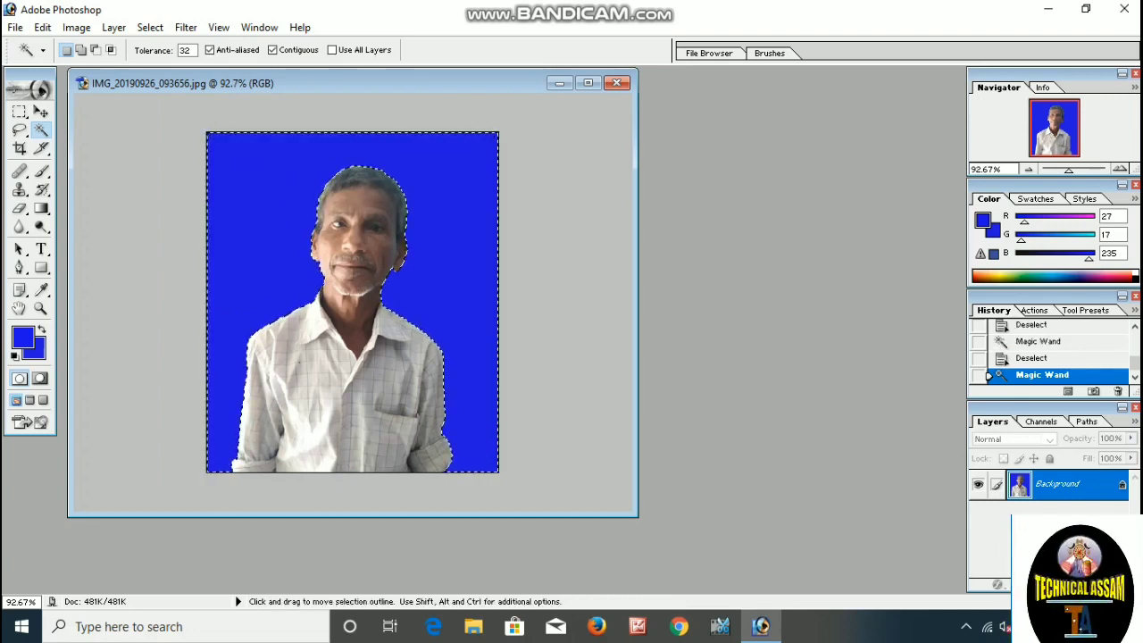
key("ctrl+d")
left_click(424, 171)
key("ctrl+d")
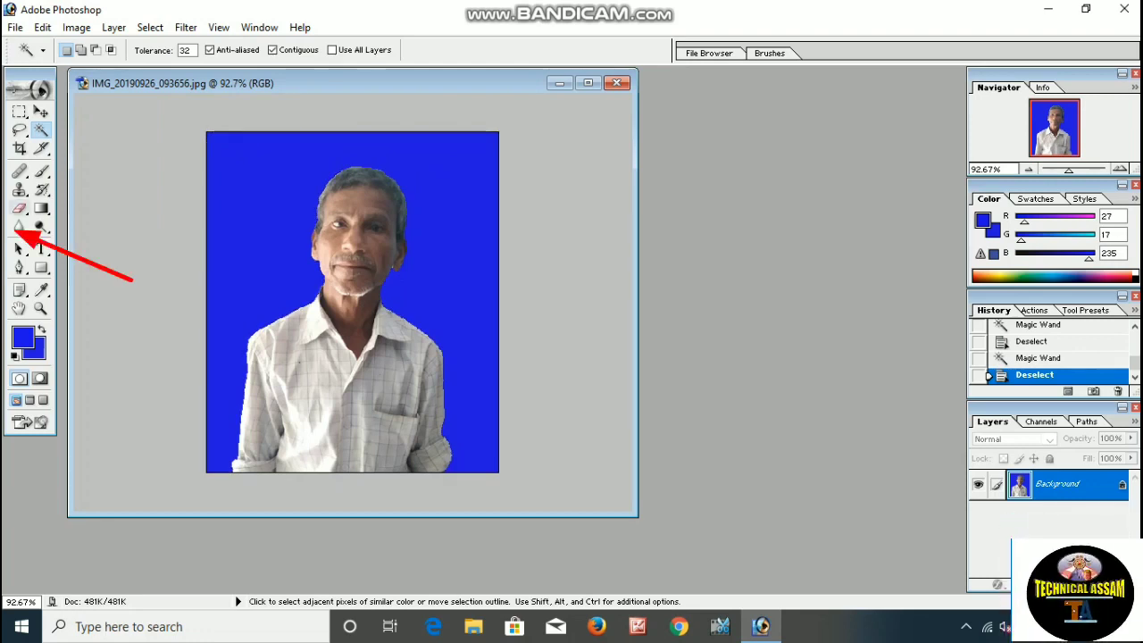
- Clean the leftover wall traces along the photo's upper edge to the blue background colour with a 58 px Eraser
left_click(19, 208)
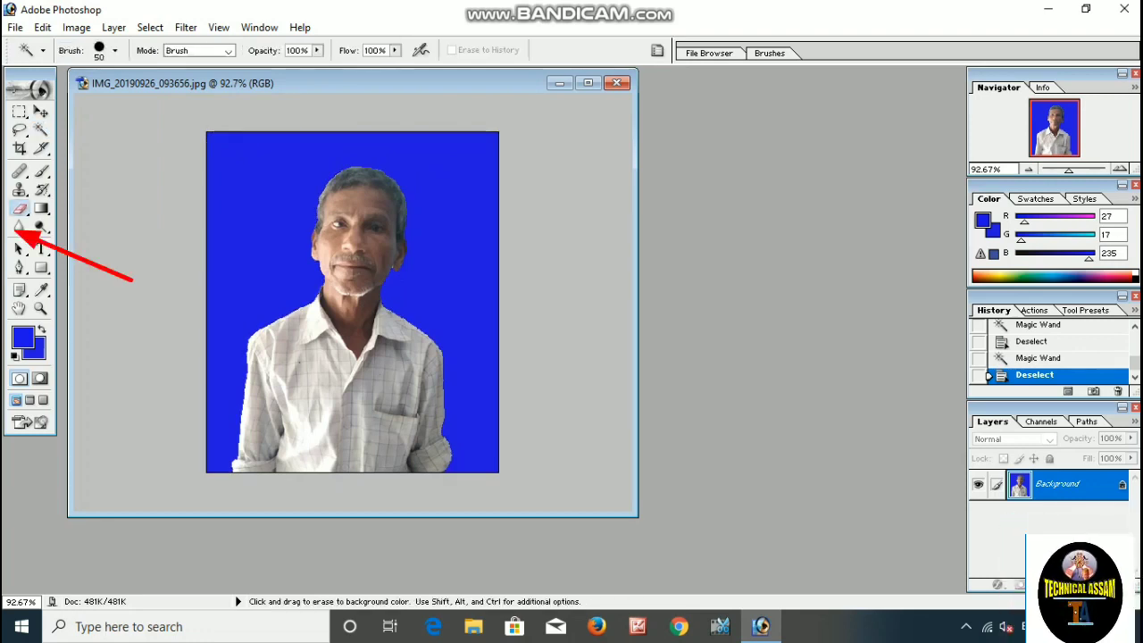
right_click(245, 193)
left_click(245, 192)
right_click(245, 192)
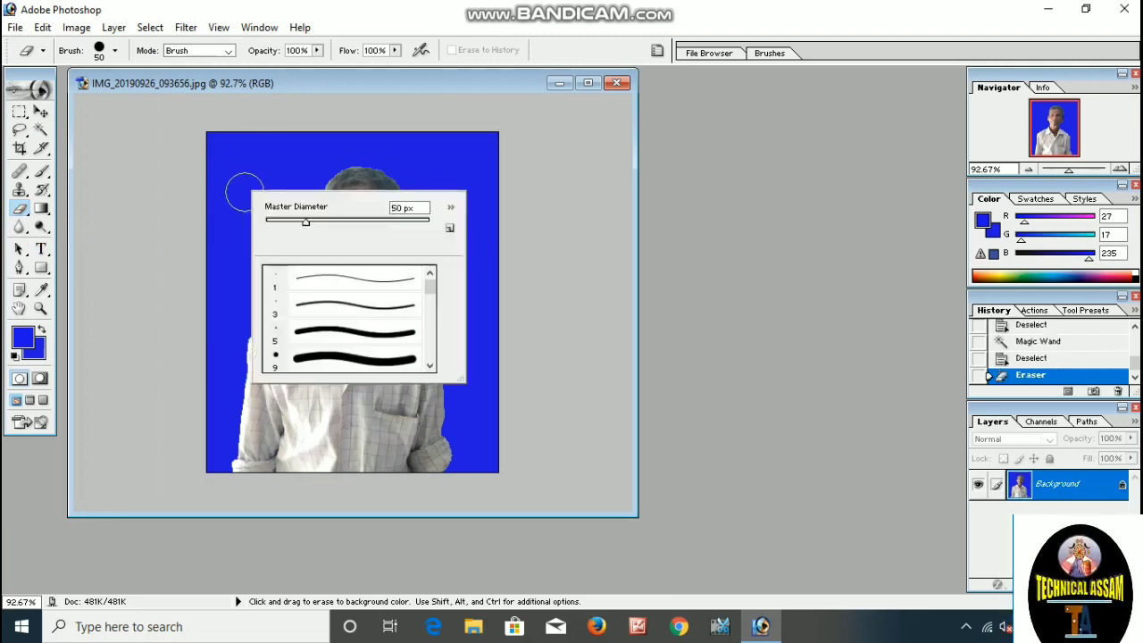
left_click_drag(306, 223, 318, 222)
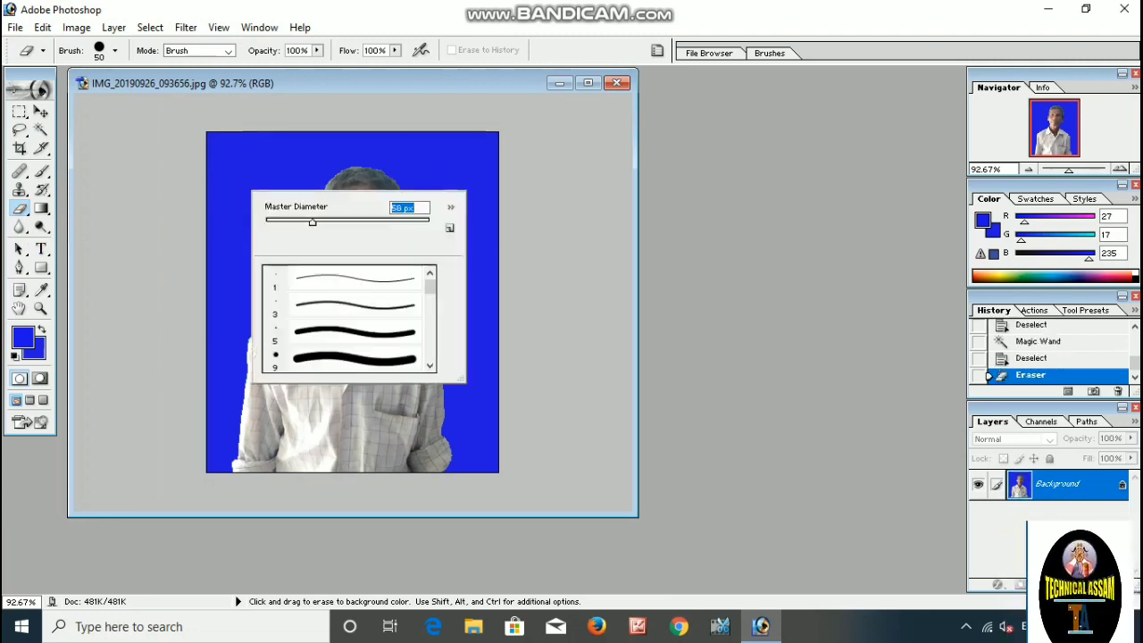
left_click(276, 171)
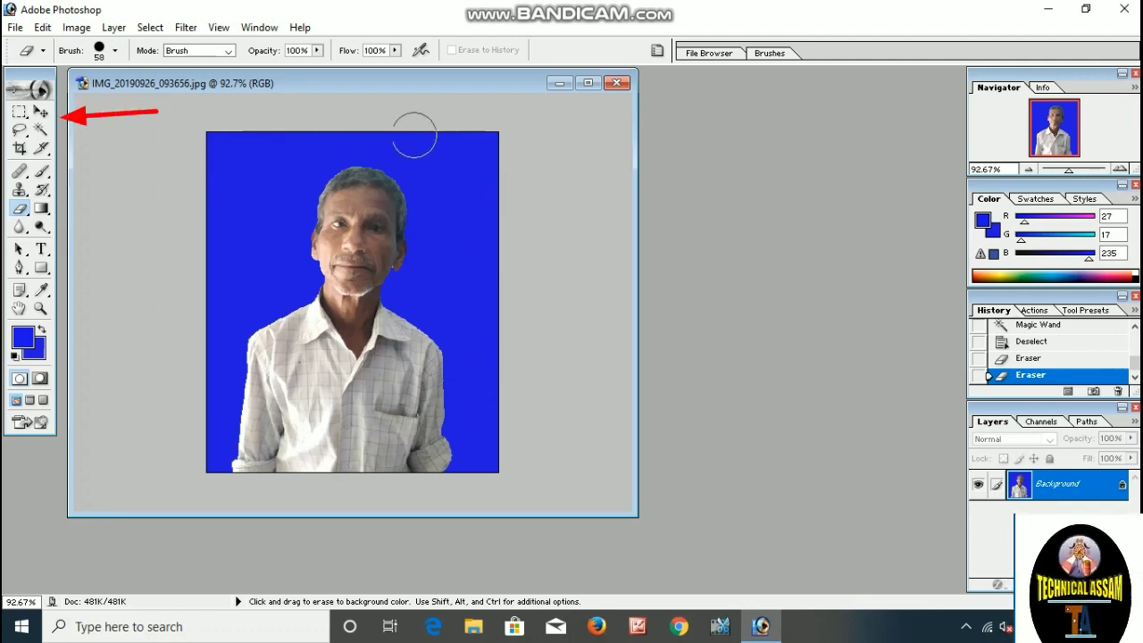
left_click_drag(414, 134, 217, 134)
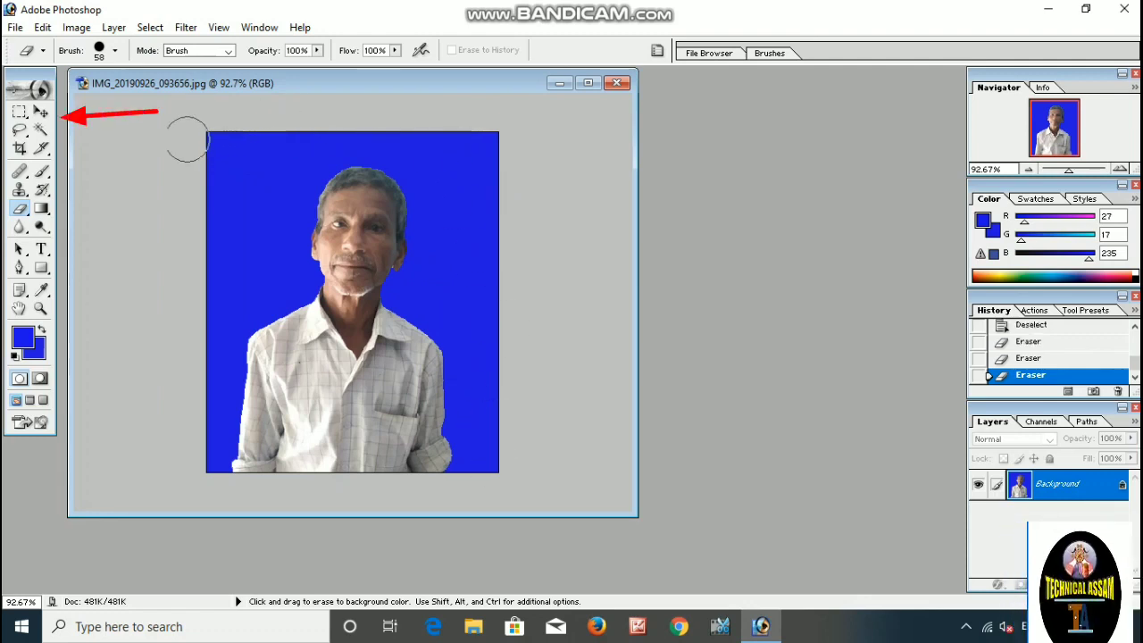
scroll(181, 223, "up", 2)
scroll(196, 168, "down", 2)
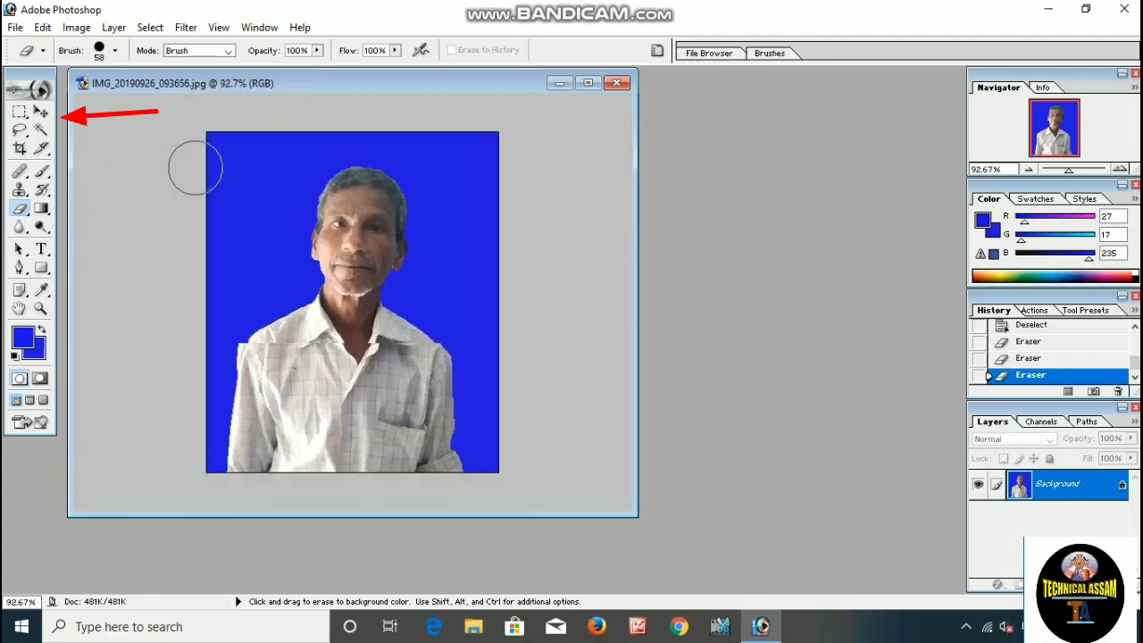
scroll(196, 169, "down", 1)
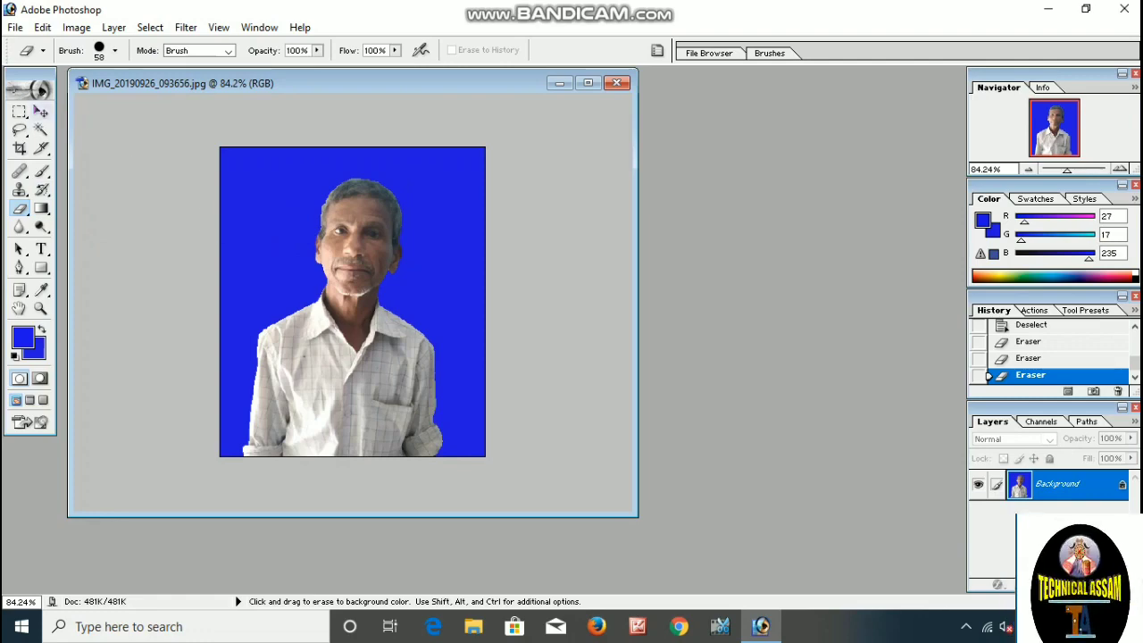
- Create a new white RGB document with the 4 x 6 inch preset at 300 pixels/inch
left_click(41, 111)
left_click(16, 27)
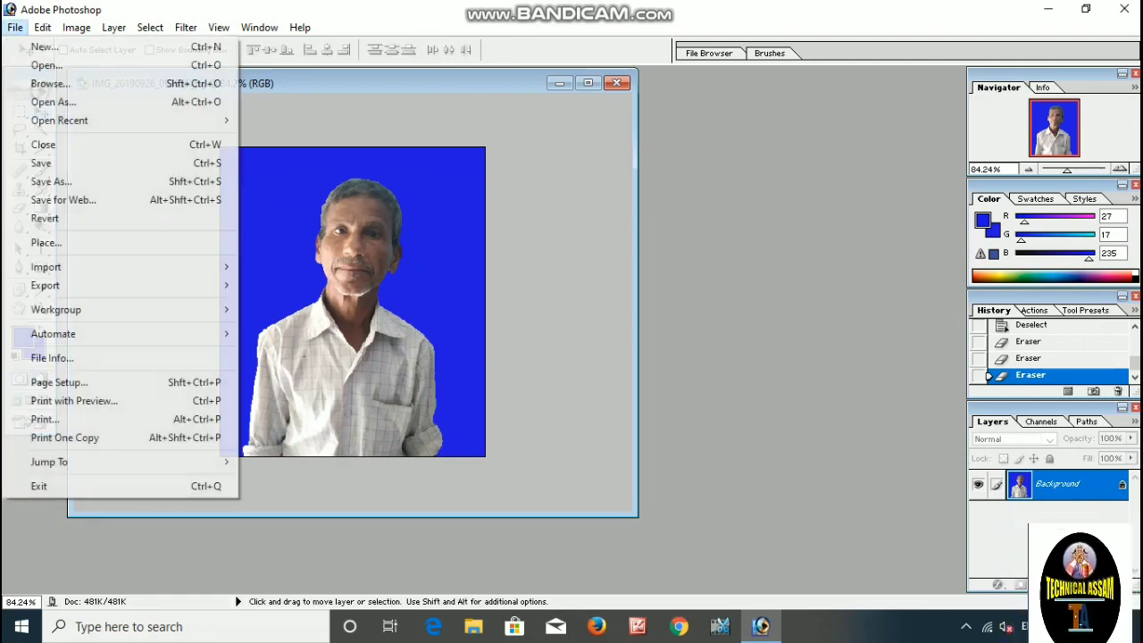
left_click(40, 43)
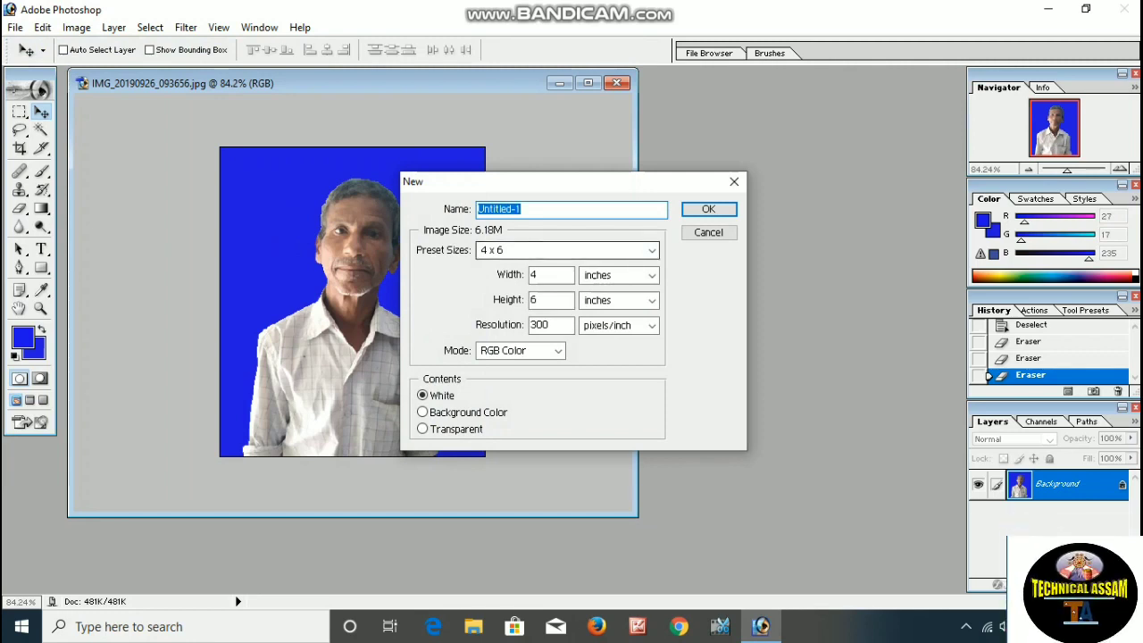
left_click(651, 250)
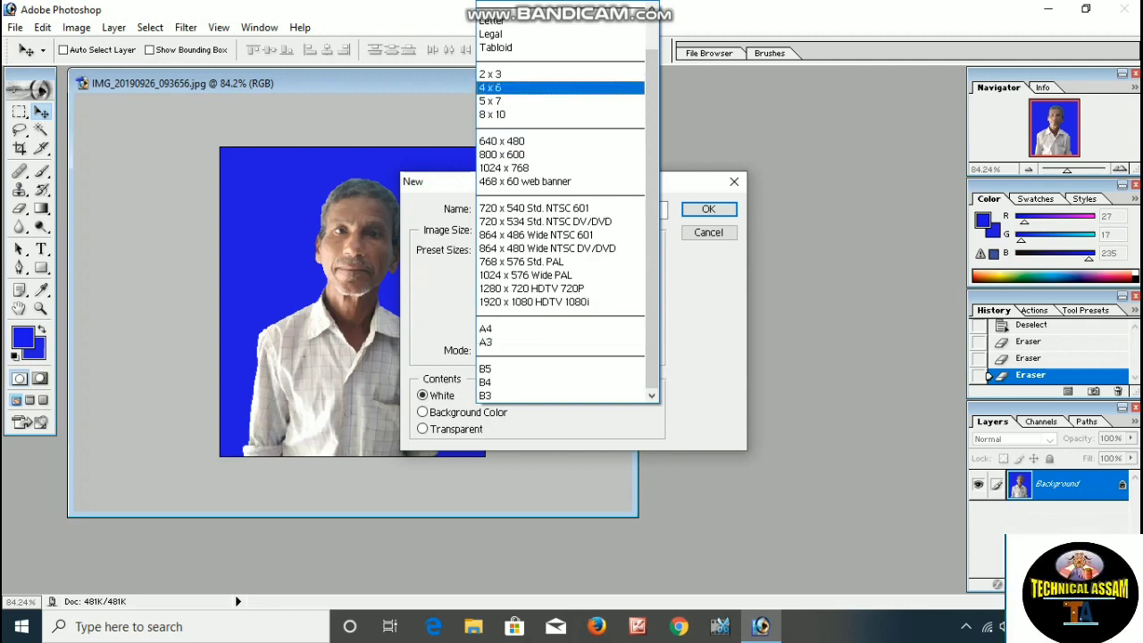
left_click(490, 87)
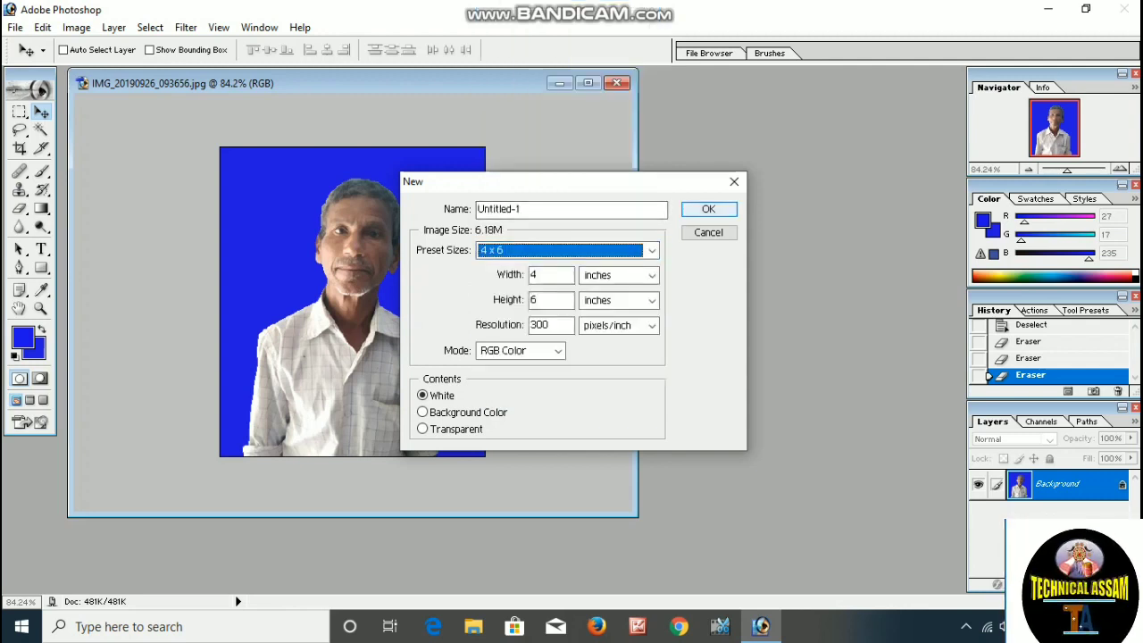
key("Return")
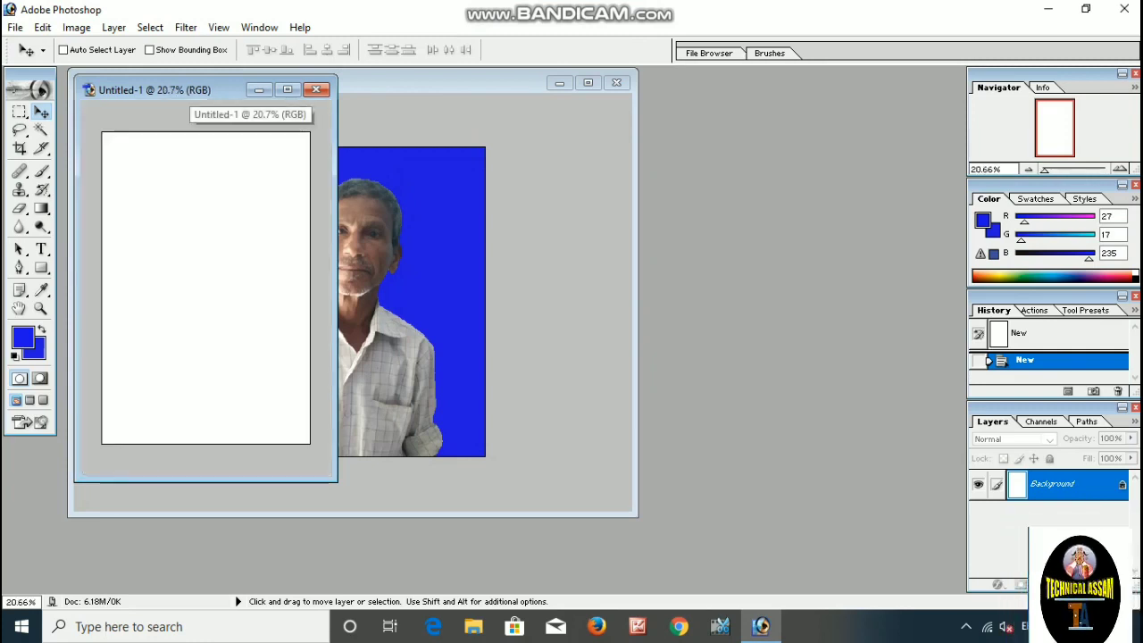
- Place the blank document's window beside the portrait and copy the portrait into the upper-left corner of its page with the Move tool
double_click(190, 90)
left_click(1121, 28)
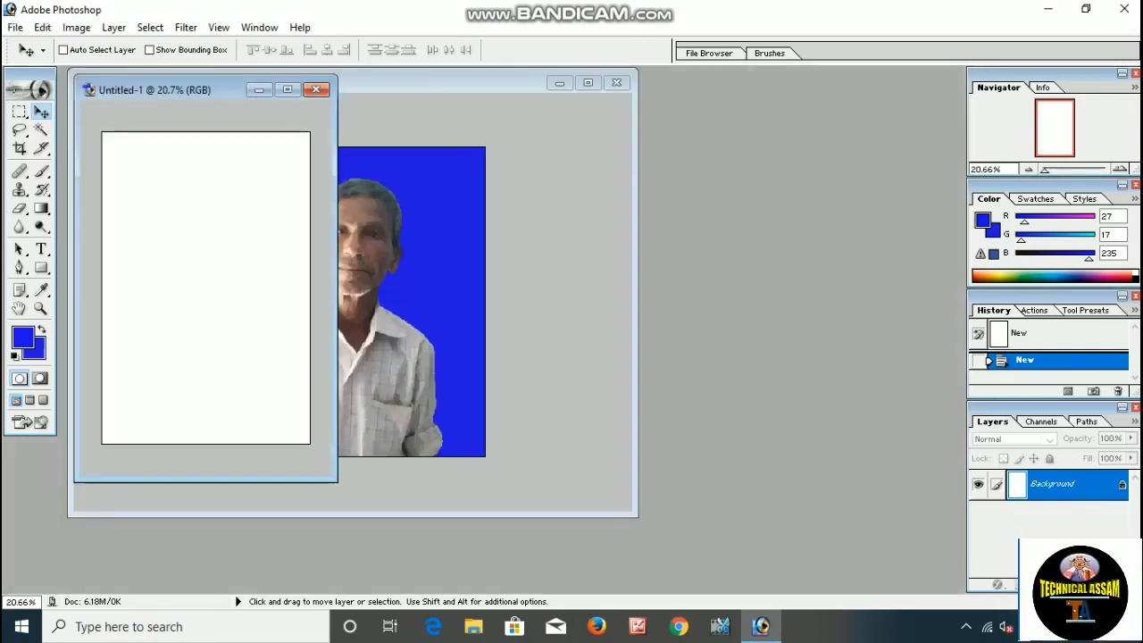
left_click_drag(206, 90, 748, 160)
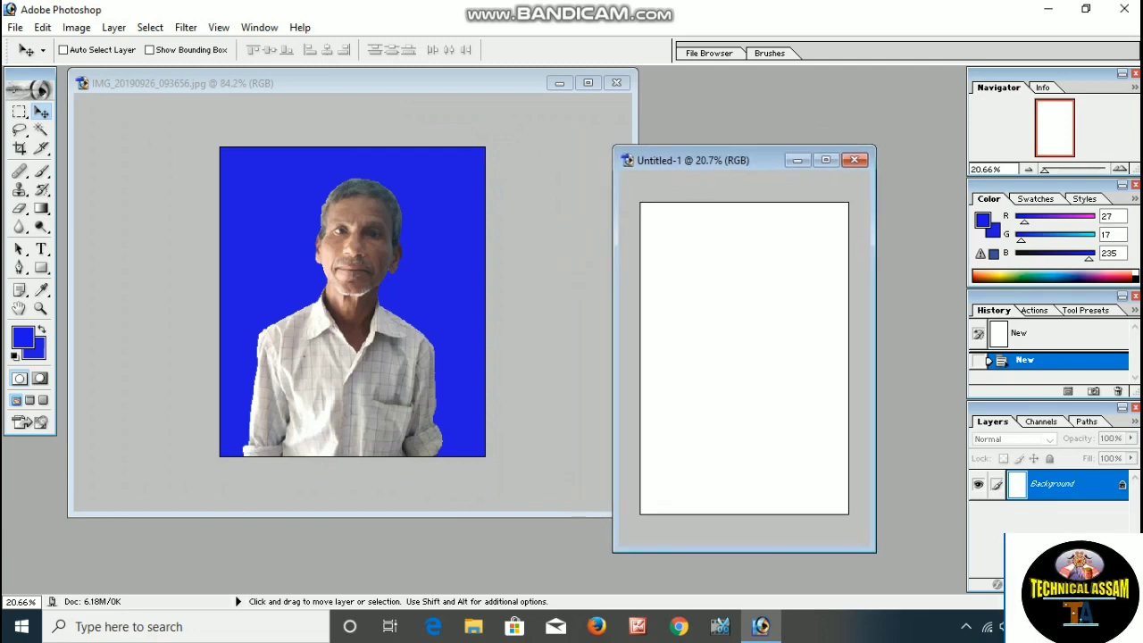
key("ctrl+Tab")
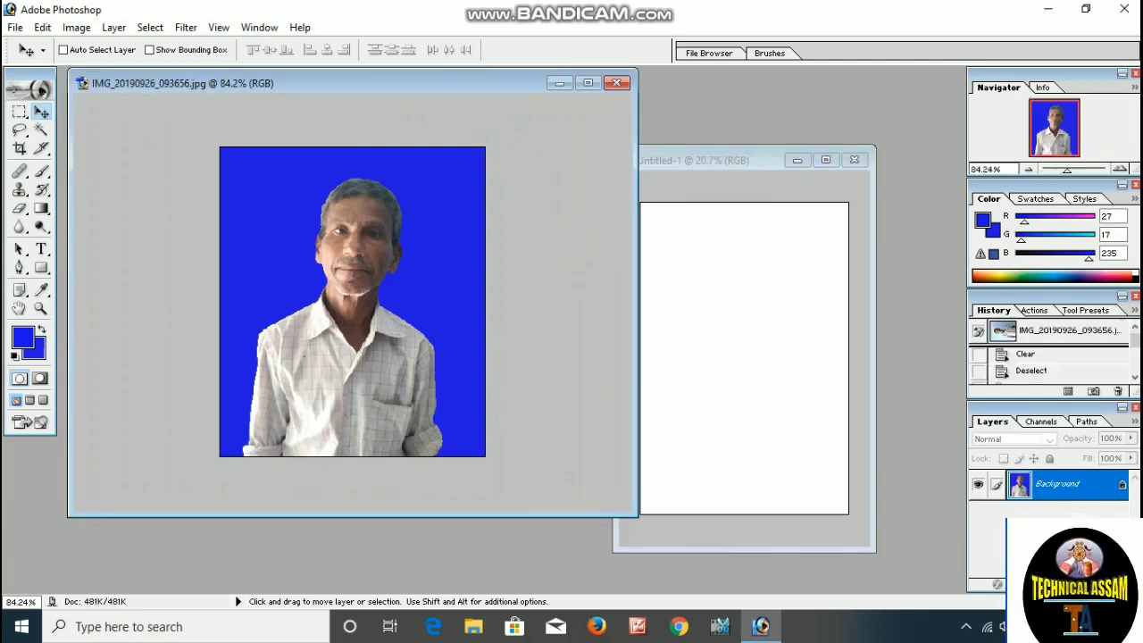
left_click_drag(357, 308, 673, 239)
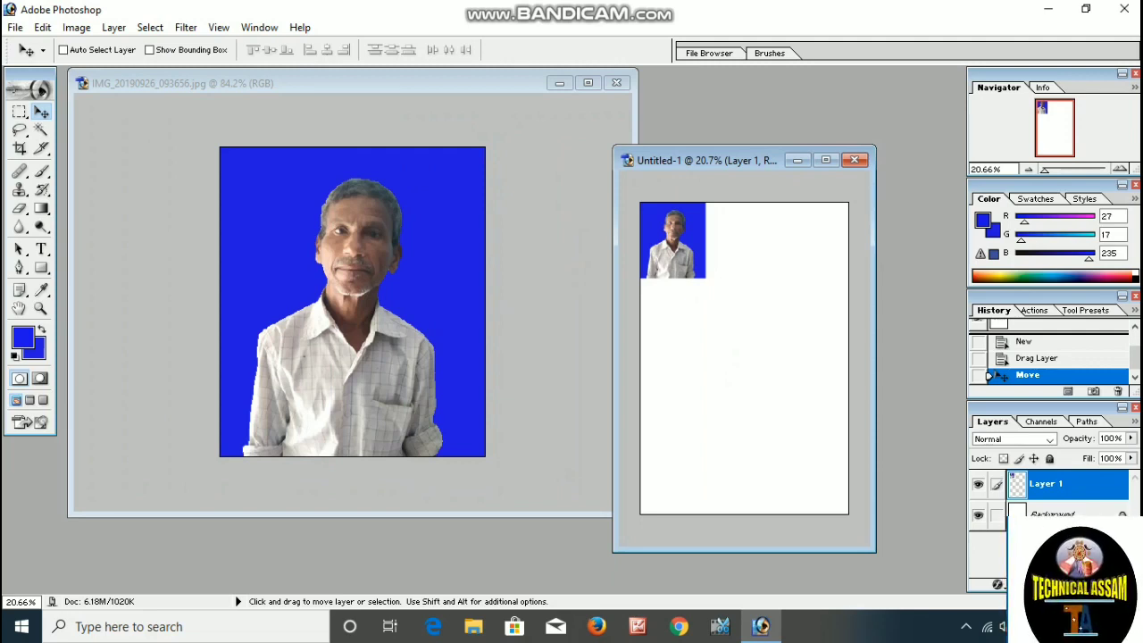
- Duplicate the passport photo across the 4 x 6 page to form three rows of three copies with narrow gaps
key("shift")
key("alt")
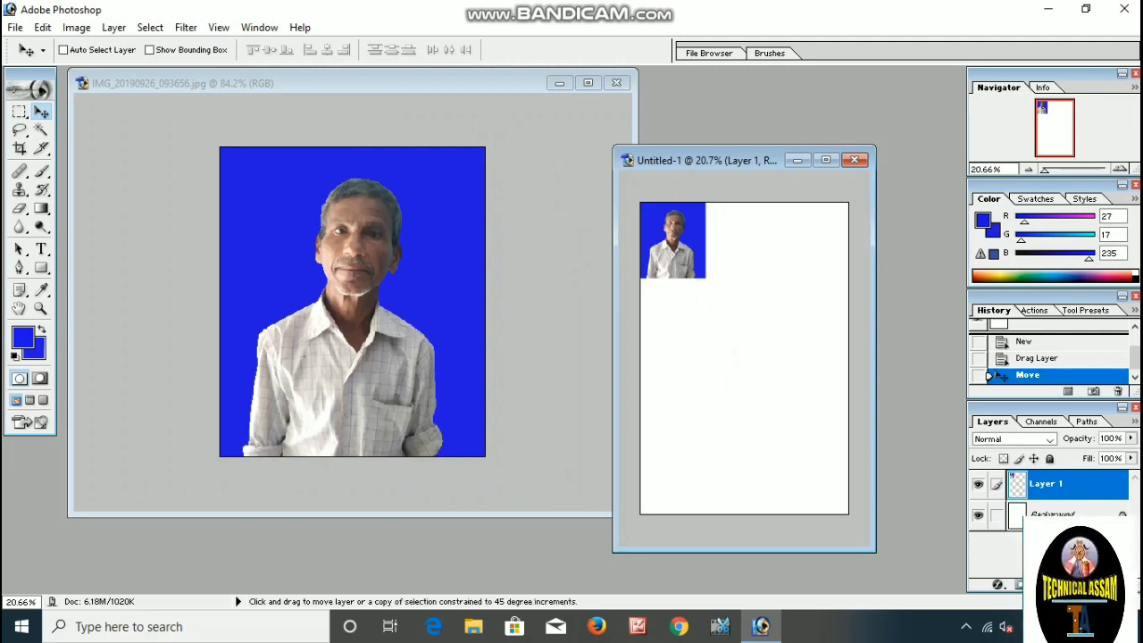
left_click_drag(672, 239, 815, 398)
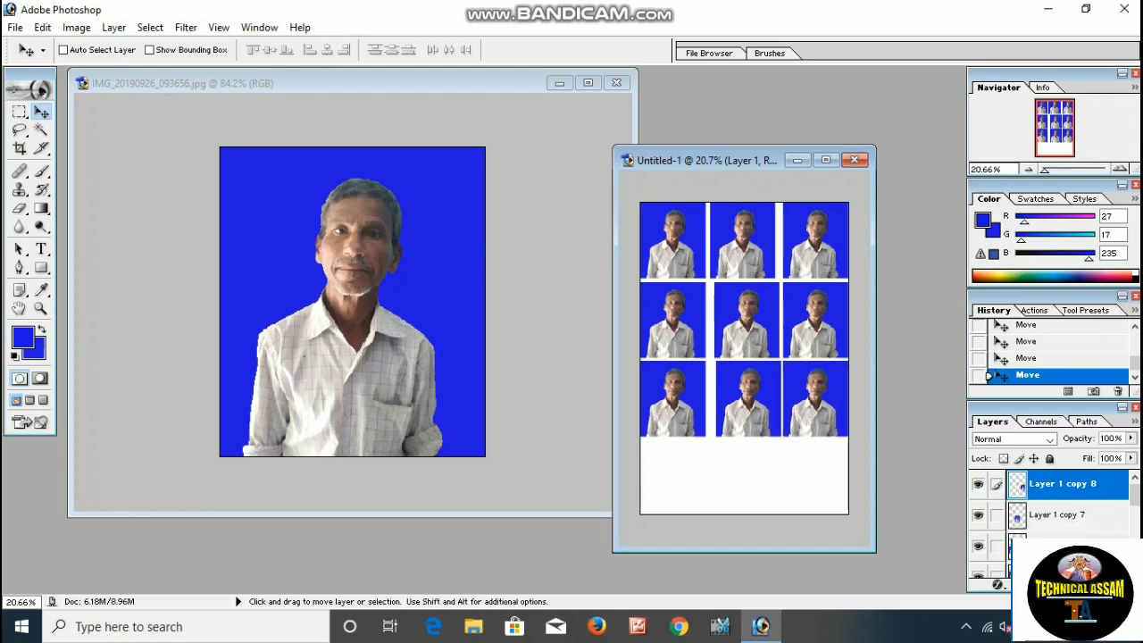
- Preview the print layout of the photo sheet and leave the preview without printing
key("ctrl+alt+p")
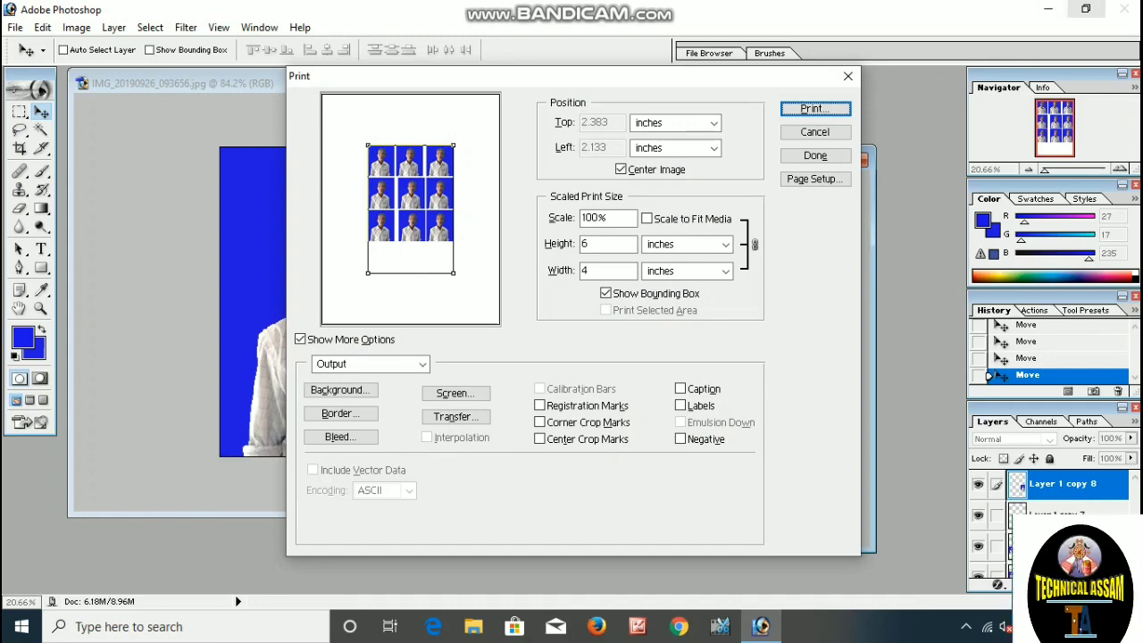
left_click(847, 76)
- Exit the program without saving the photo sheet or the edited portrait
key("ctrl+w")
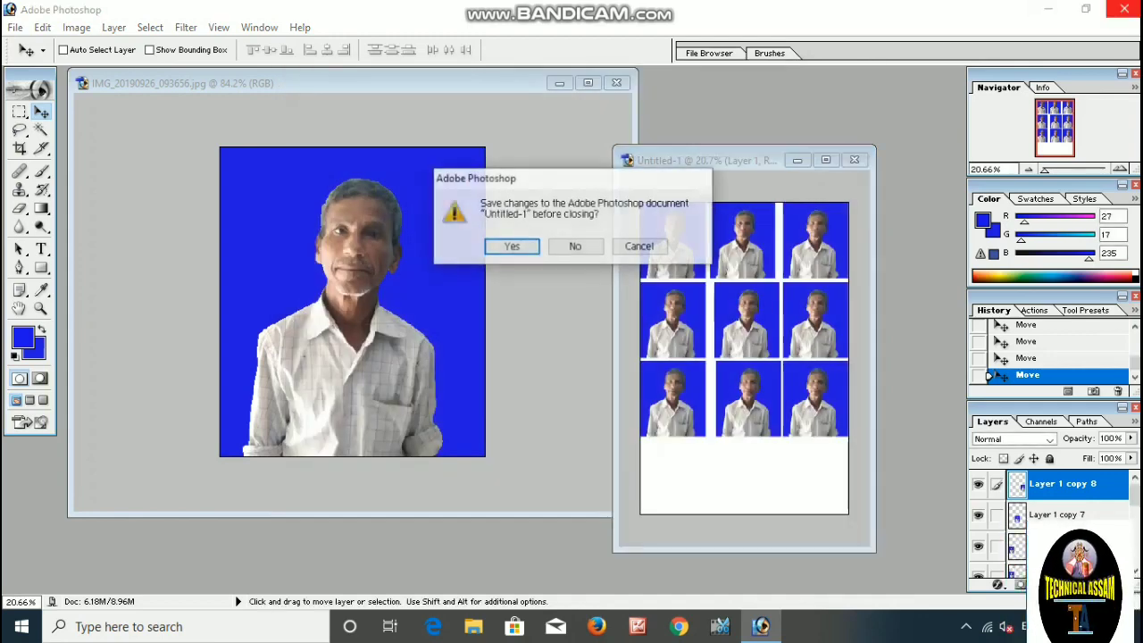
key("n")
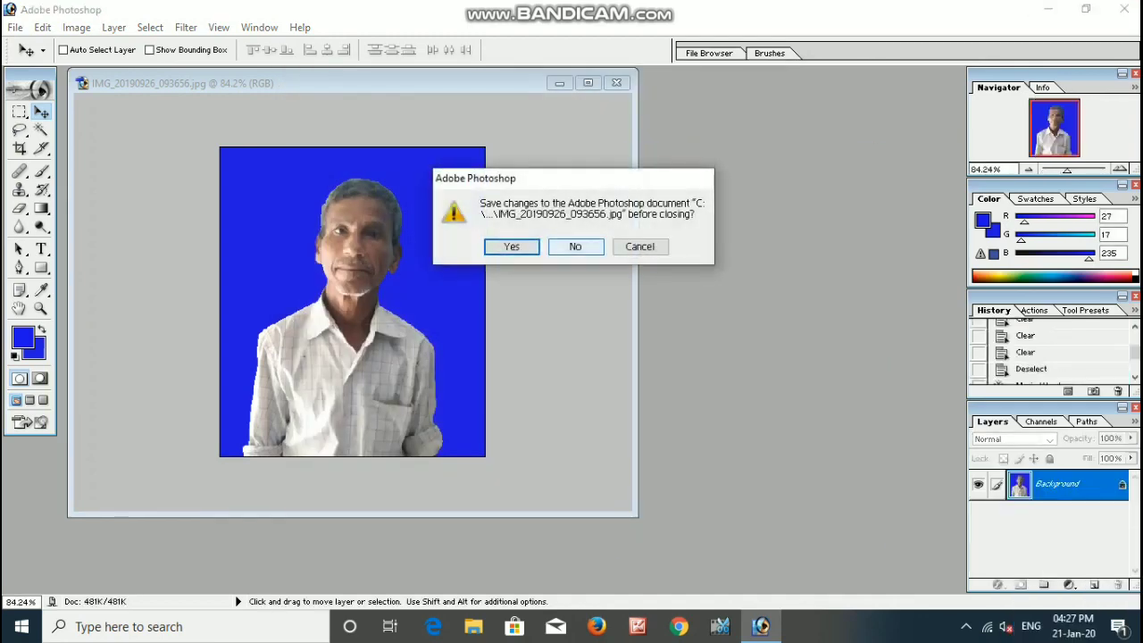
key("n")
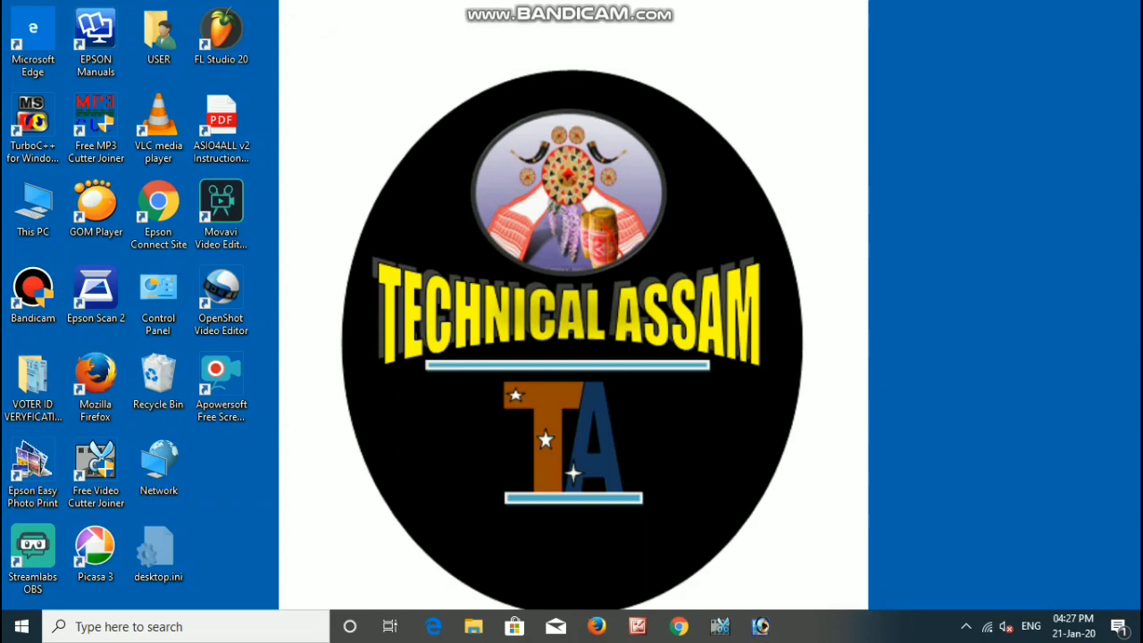
right_click(604, 195)
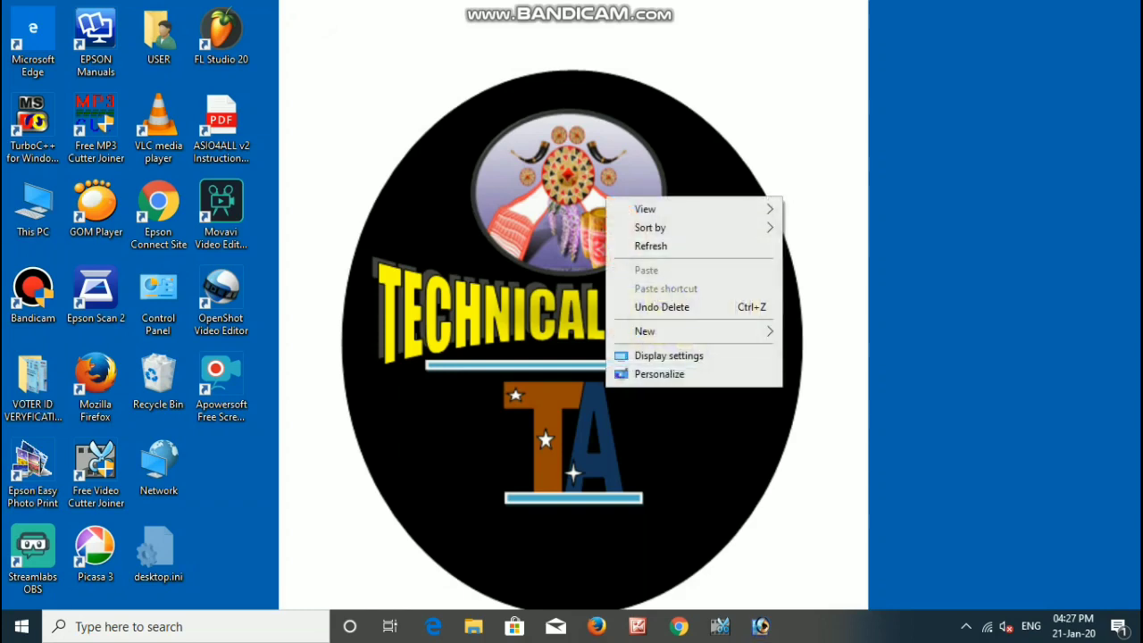